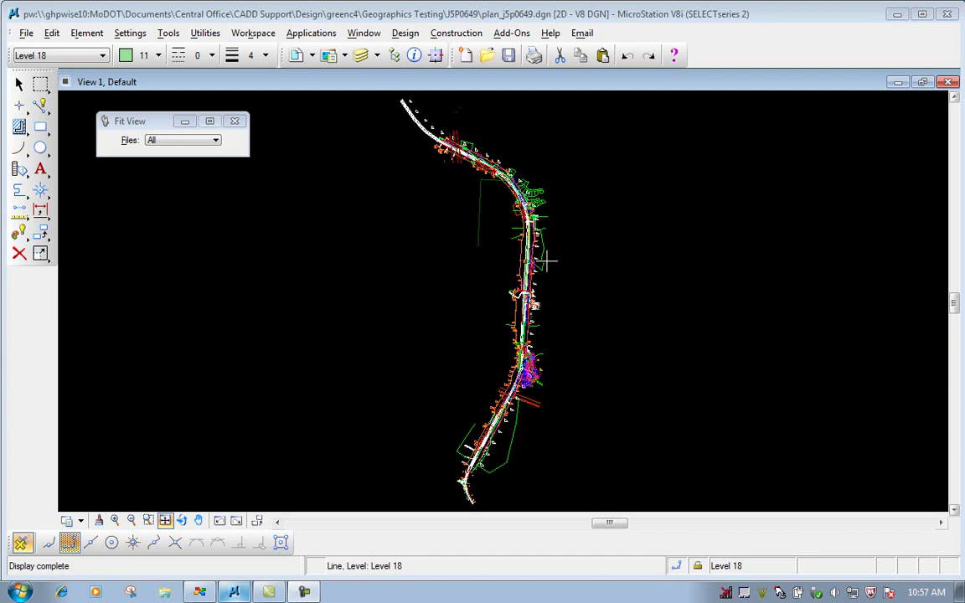
Open Tools > Geographic as a docked toolbox with the Google Earth and coordinate tools.
{"action": "left_click", "coordinate": [169, 34]}
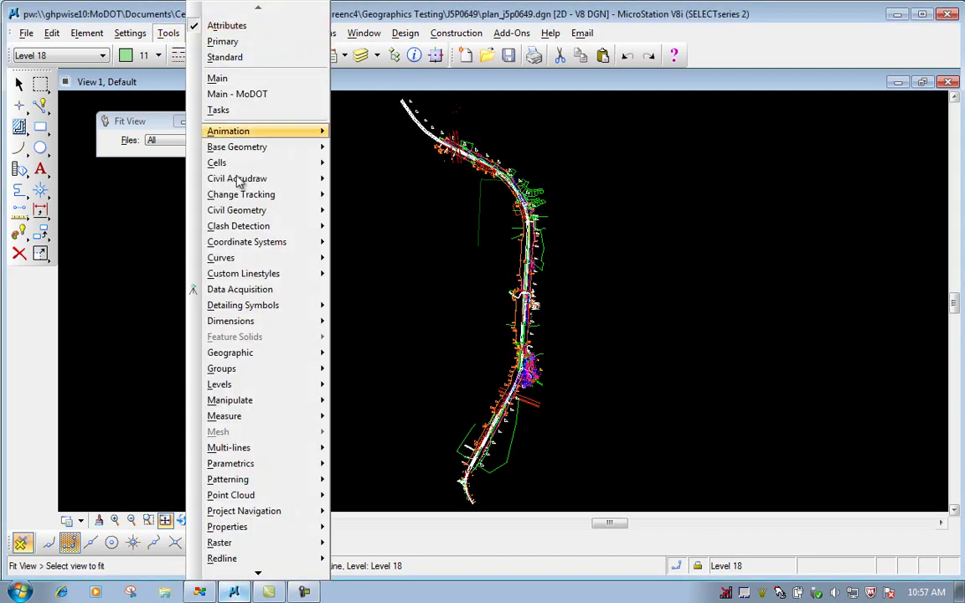
{"action": "mouse_move", "coordinate": [253, 358]}
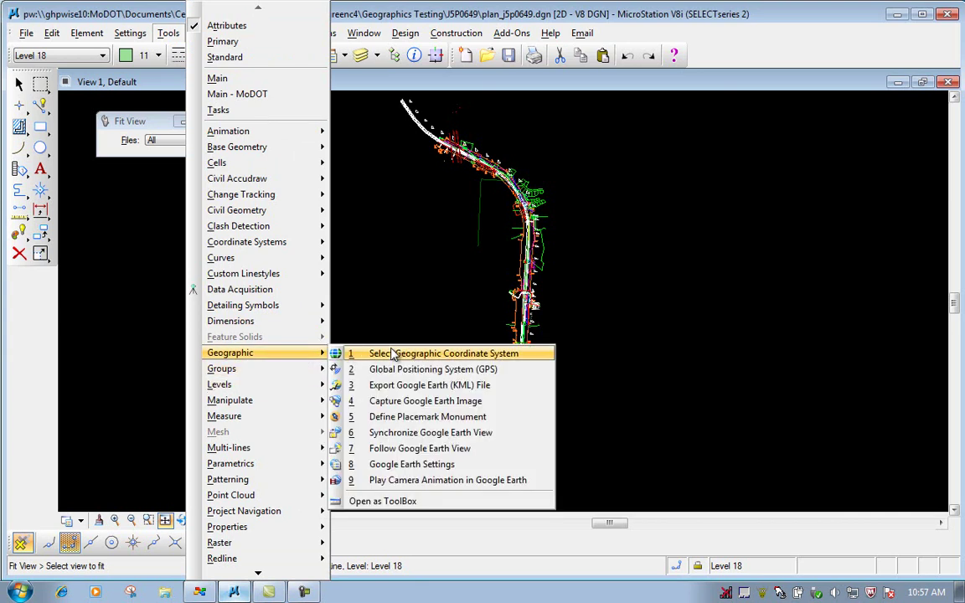
{"action": "left_click", "coordinate": [399, 502]}
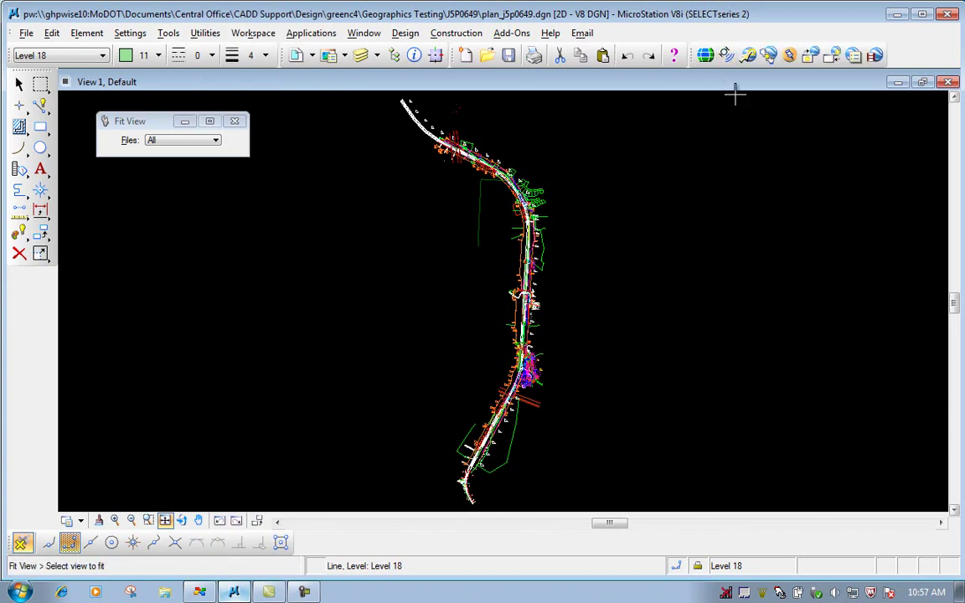
{"action": "left_click", "coordinate": [706, 55]}
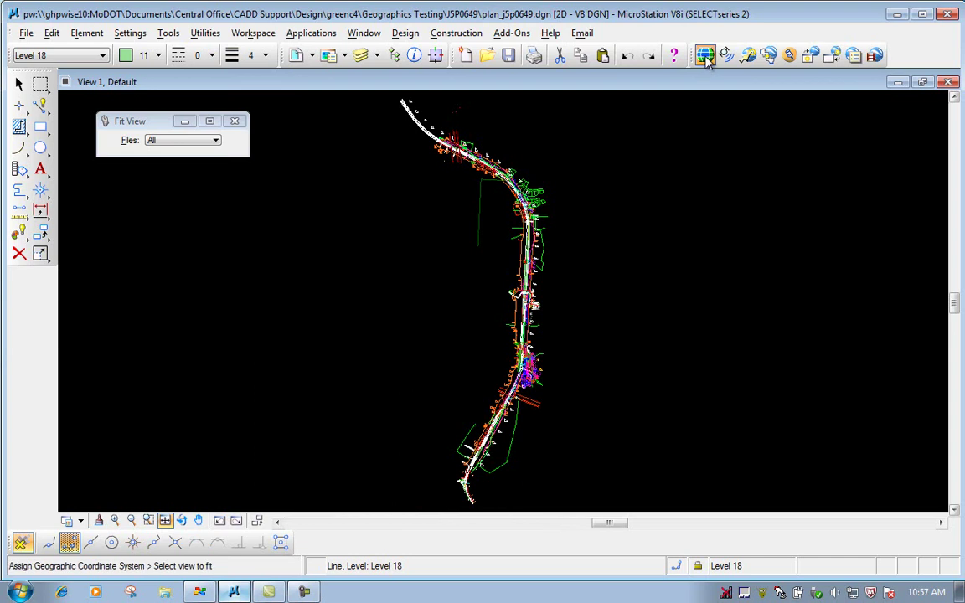
{"action": "left_click_drag", "start_coordinate": [167, 212], "coordinate": [169, 194]}
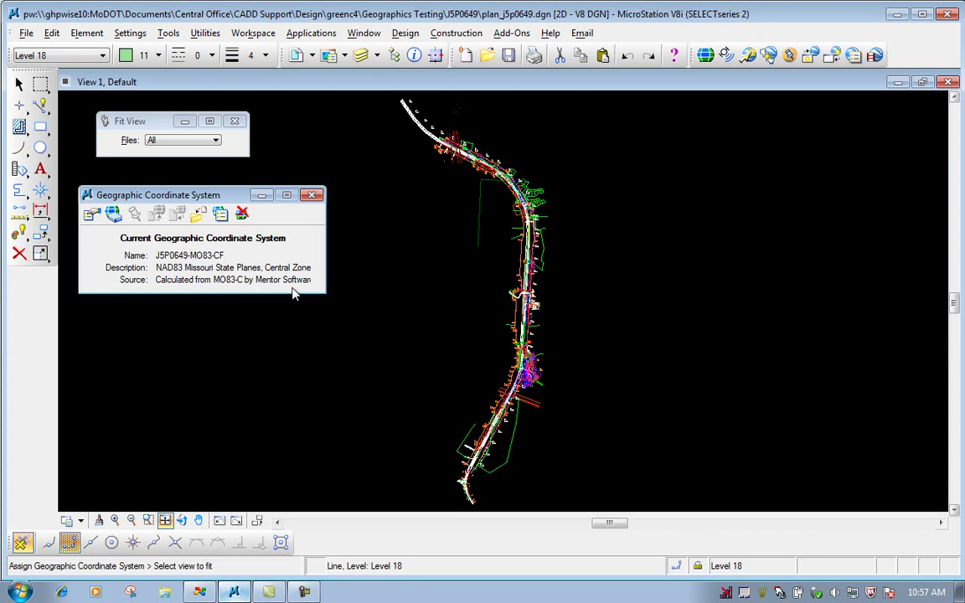
{"action": "left_click", "coordinate": [312, 196]}
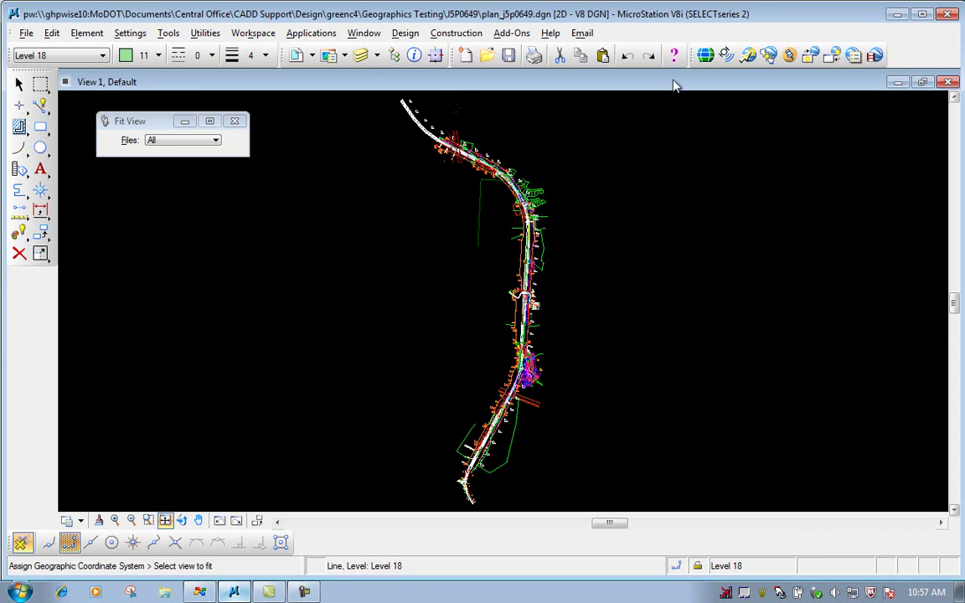
{"action": "left_click", "coordinate": [854, 56]}
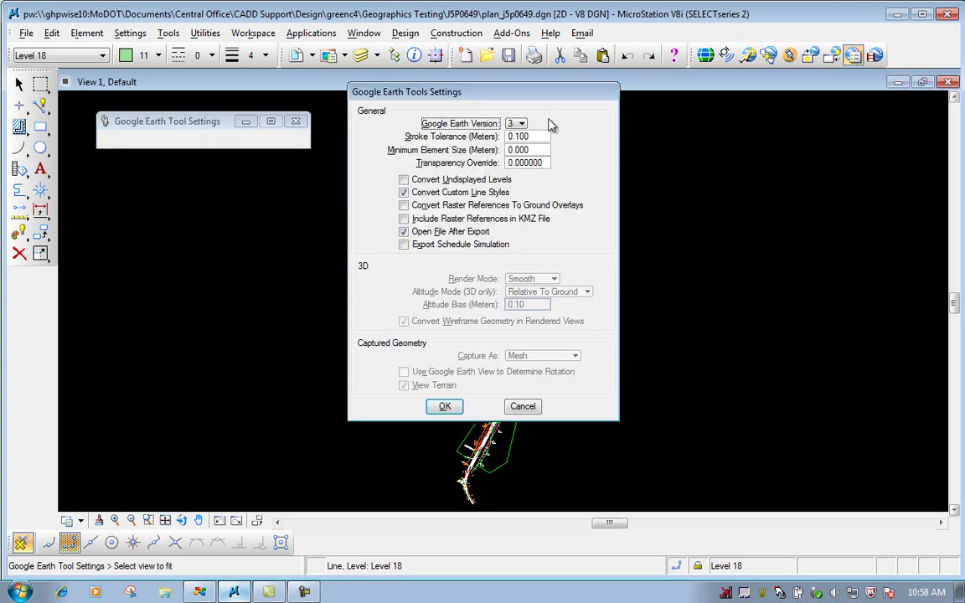
{"action": "left_click_drag", "start_coordinate": [510, 98], "coordinate": [506, 130]}
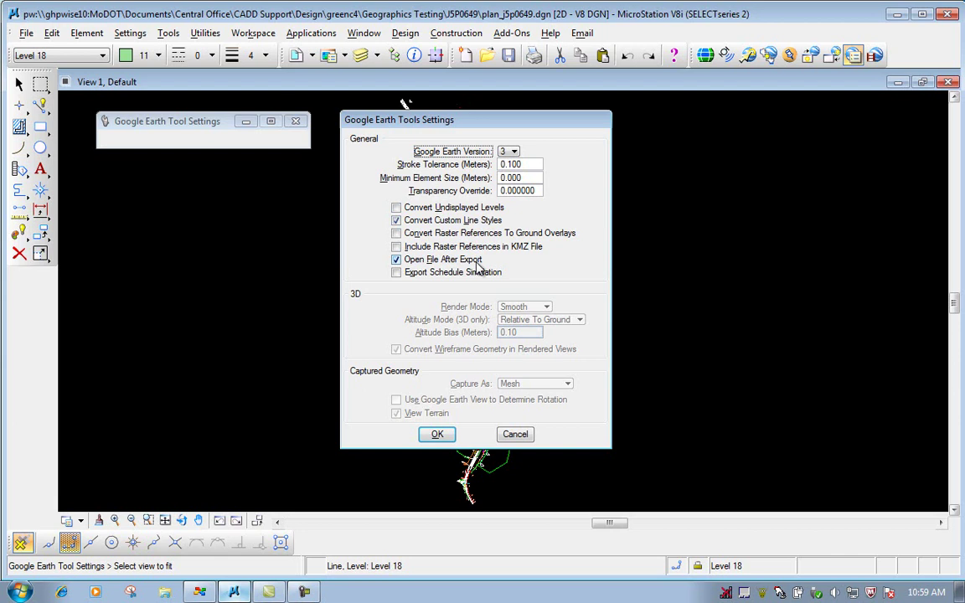
{"action": "left_click", "coordinate": [448, 435]}
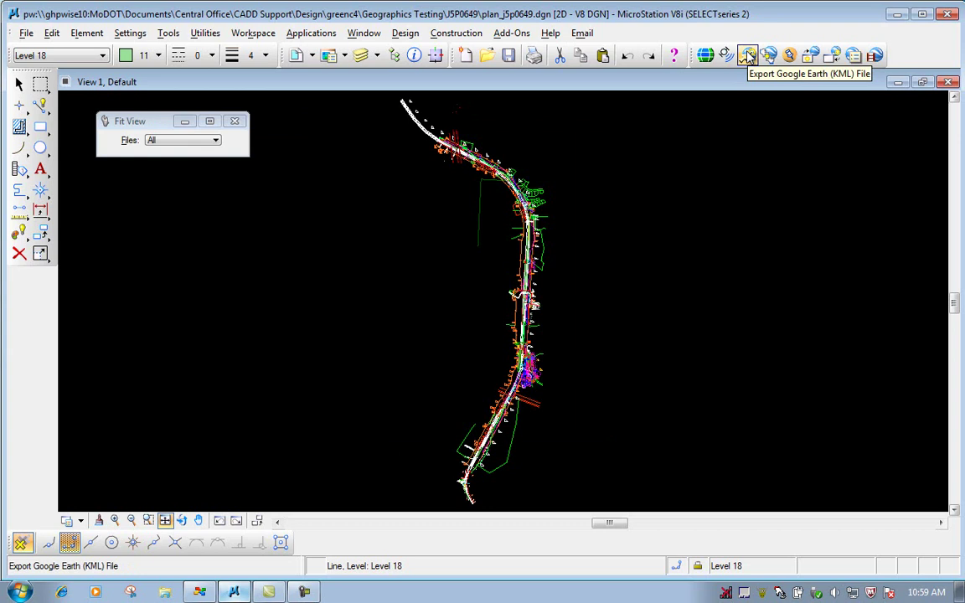
Export the drawing to Google Earth as plan_j5p0649.kmz in KMZ format.
{"action": "left_click", "coordinate": [747, 55]}
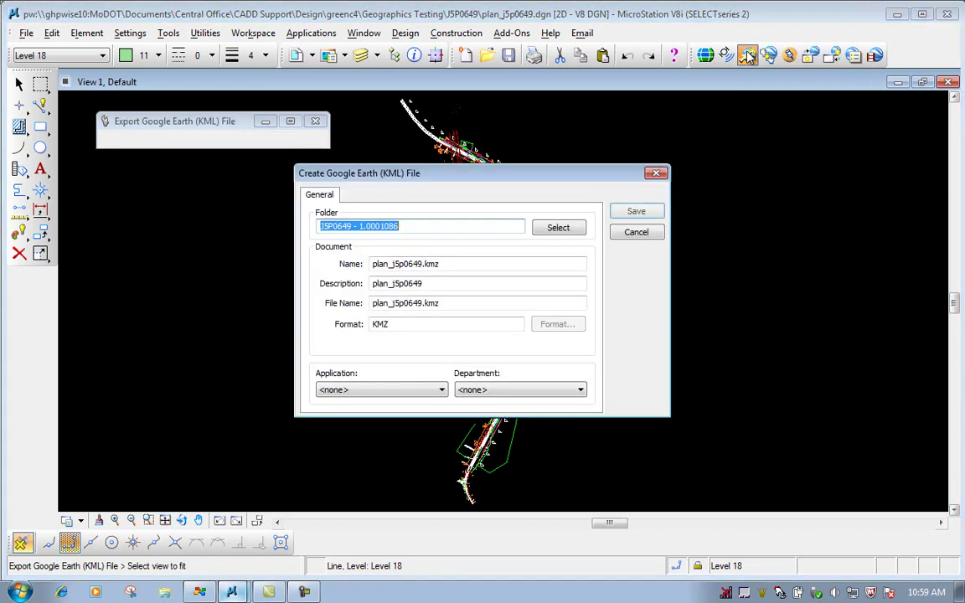
{"action": "left_click_drag", "start_coordinate": [457, 184], "coordinate": [241, 177]}
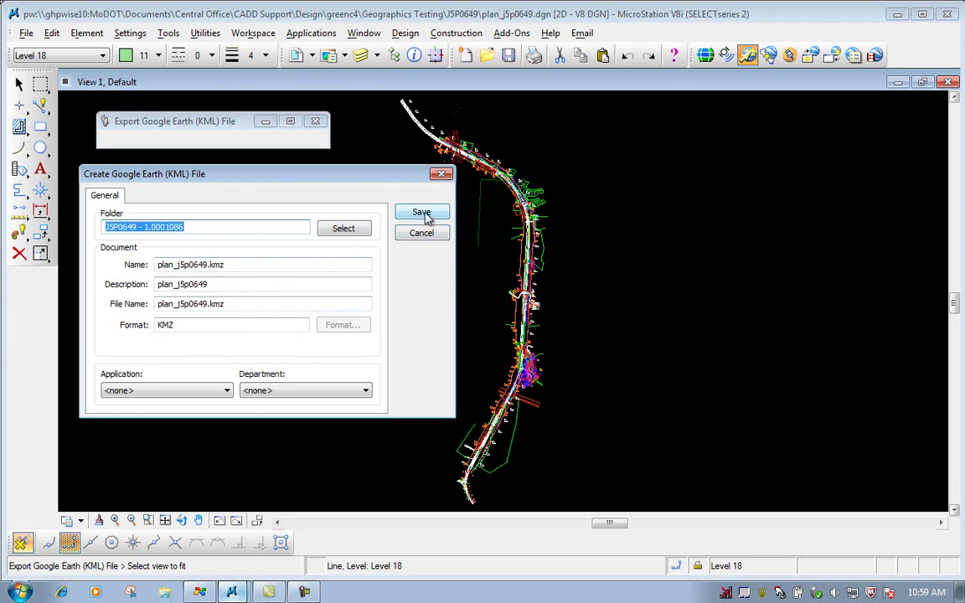
{"action": "left_click", "coordinate": [421, 213]}
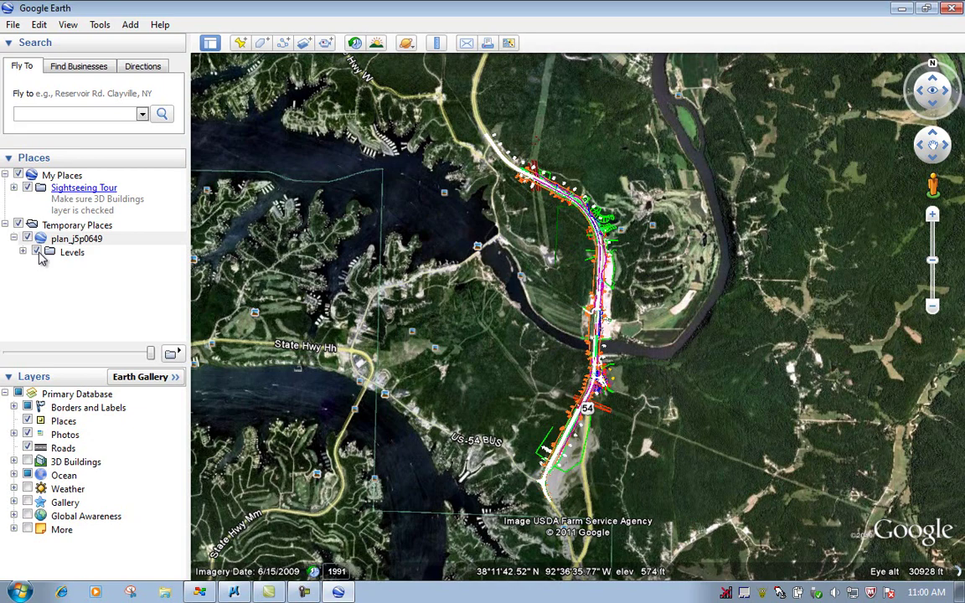
Zoom into the river crossing and pan south along the road to Campbell Dr.
{"action": "scroll", "coordinate": [619, 303], "scroll_direction": "up", "scroll_amount": 4}
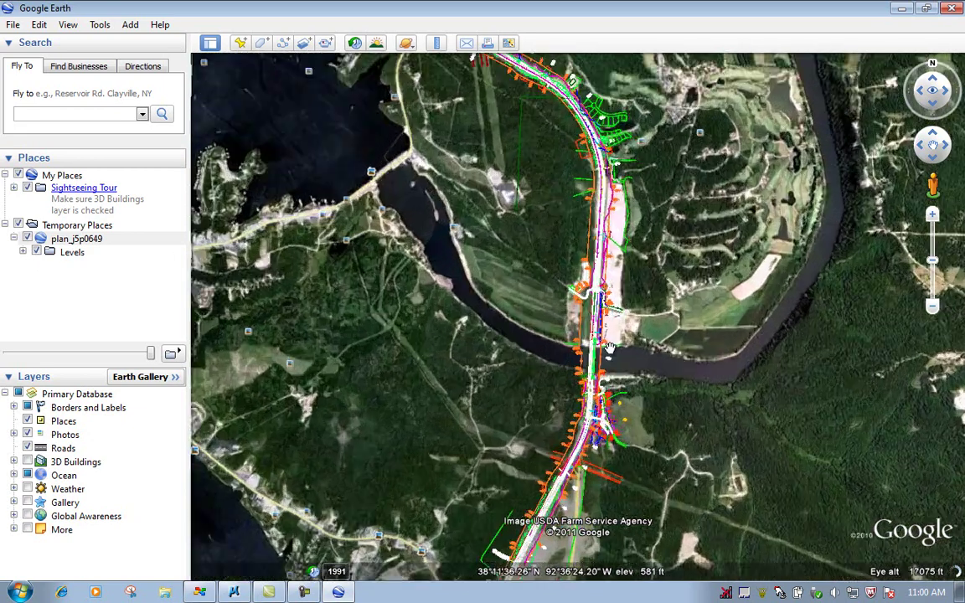
{"action": "scroll", "coordinate": [565, 352], "scroll_direction": "up", "scroll_amount": 5}
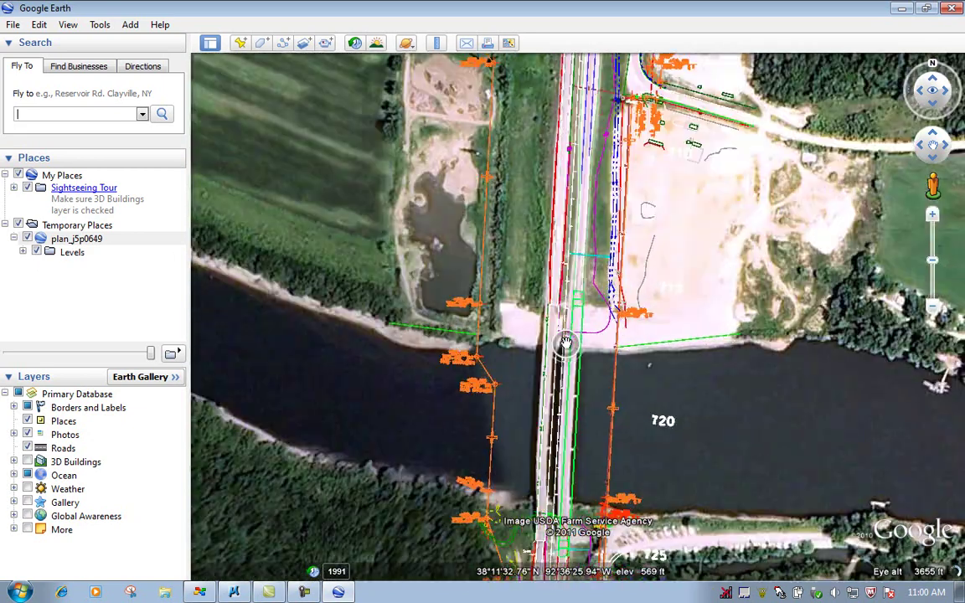
{"action": "left_click_drag", "start_coordinate": [568, 388], "coordinate": [592, 211]}
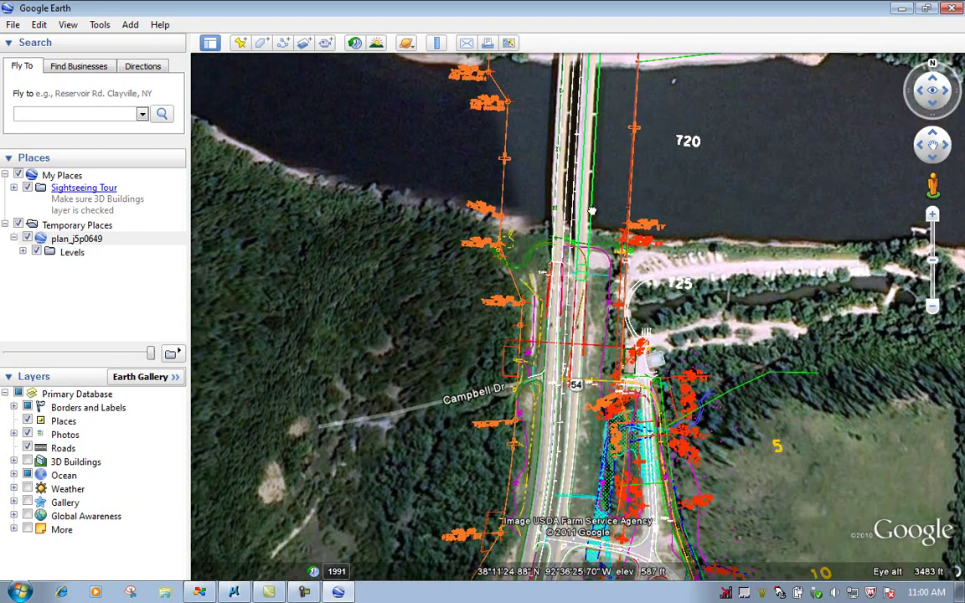
{"action": "left_click_drag", "start_coordinate": [565, 517], "coordinate": [570, 277]}
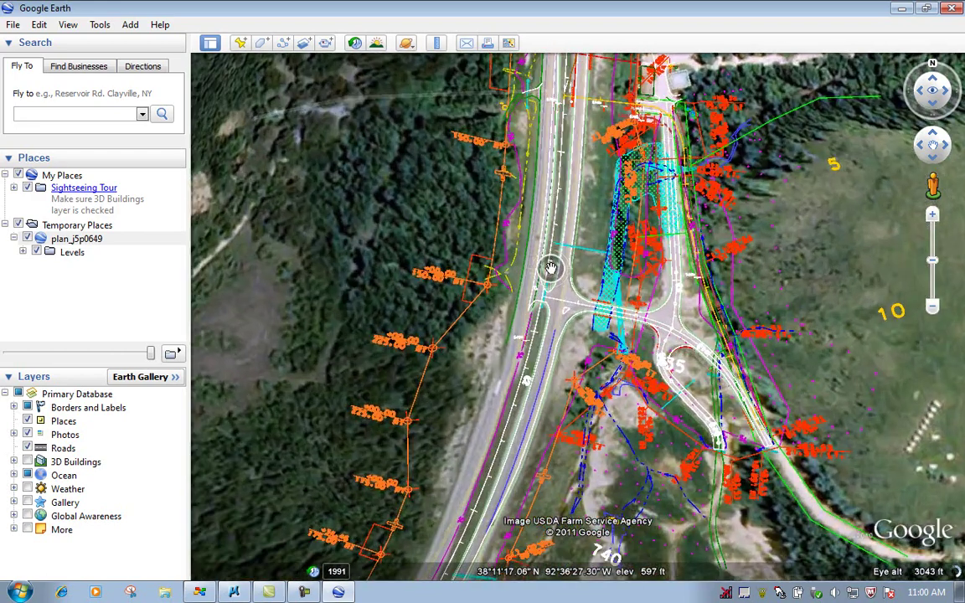
{"action": "scroll", "coordinate": [570, 268], "scroll_direction": "up", "scroll_amount": 2}
{"action": "scroll", "coordinate": [570, 268], "scroll_direction": "down", "scroll_amount": 2}
Pan north past the river and center the River Rd interchange in view.
{"action": "left_click_drag", "start_coordinate": [552, 214], "coordinate": [544, 315]}
{"action": "left_click_drag", "start_coordinate": [604, 136], "coordinate": [589, 344]}
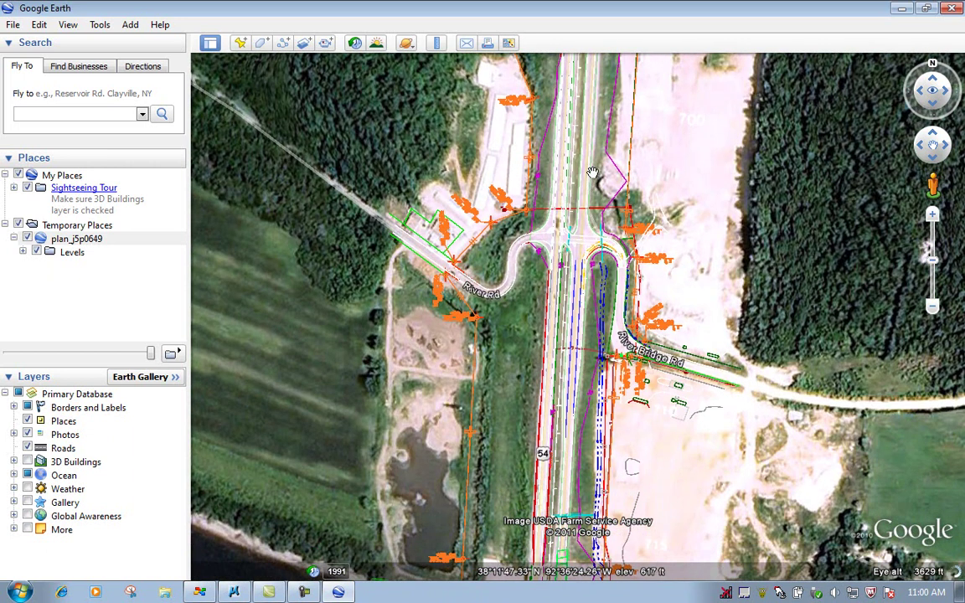
{"action": "left_click_drag", "start_coordinate": [592, 177], "coordinate": [590, 341]}
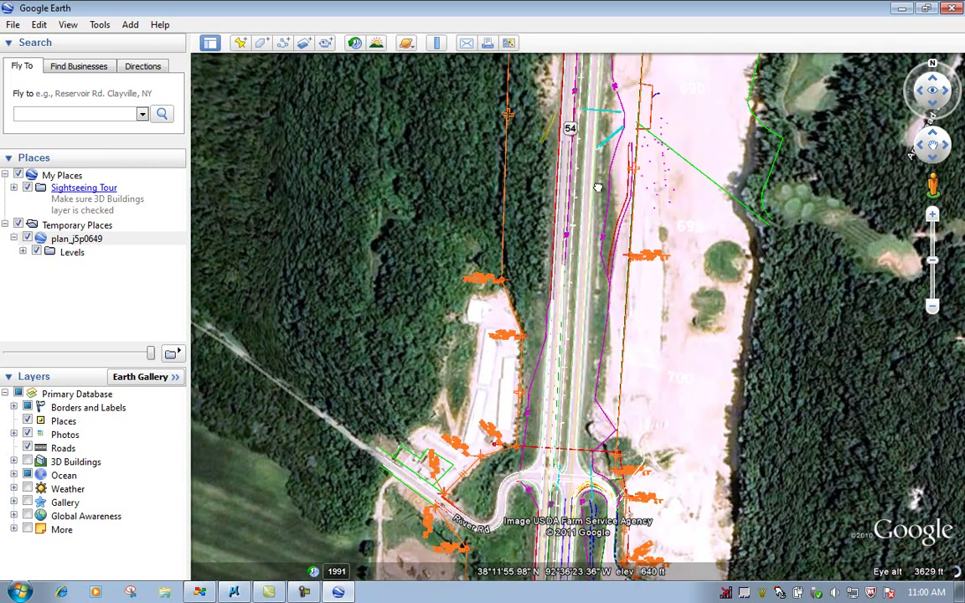
{"action": "left_click_drag", "start_coordinate": [578, 191], "coordinate": [601, 119]}
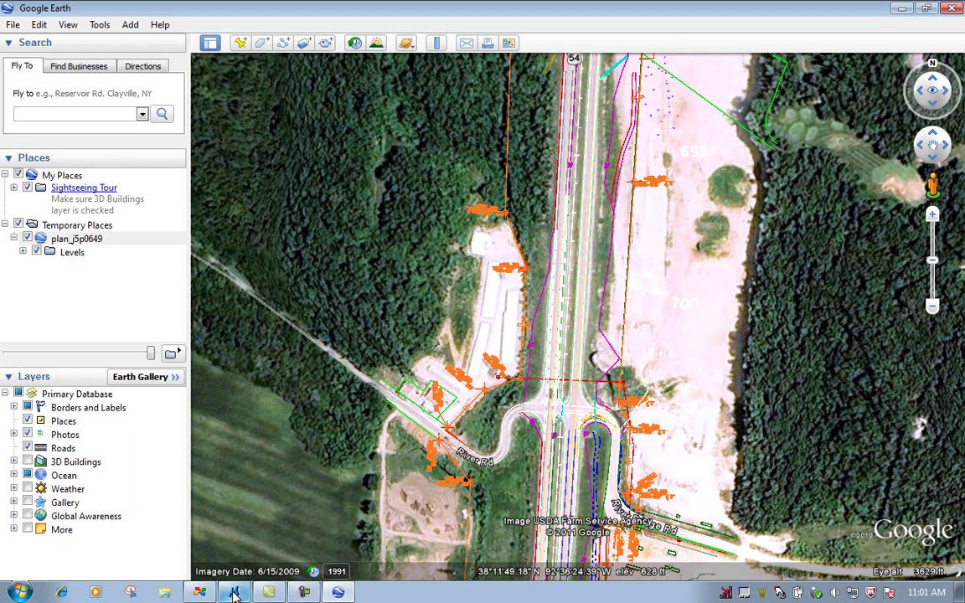
Return to MicroStation and capture the current Google Earth image into the drawing.
{"action": "left_click", "coordinate": [234, 594]}
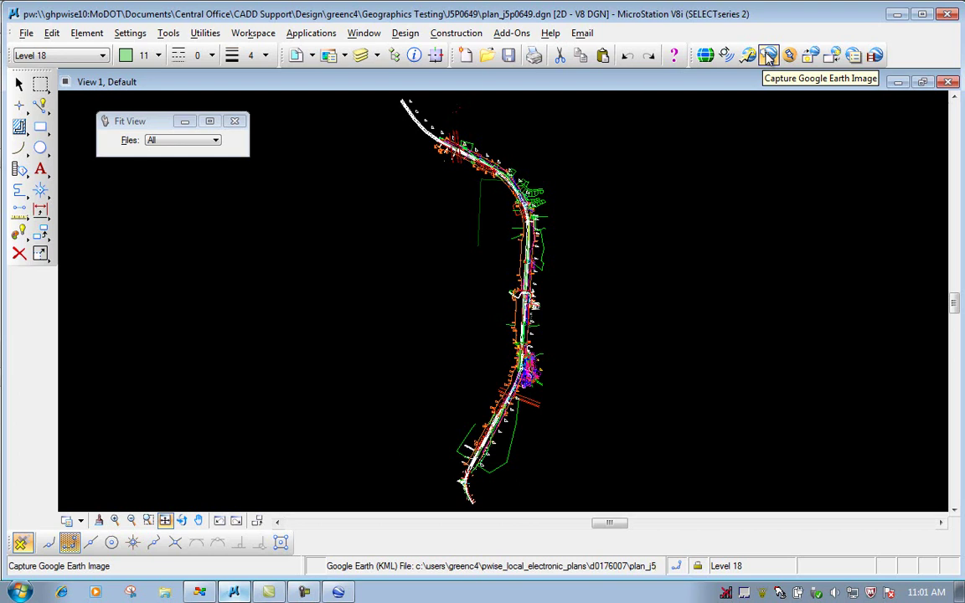
{"action": "left_click", "coordinate": [768, 56]}
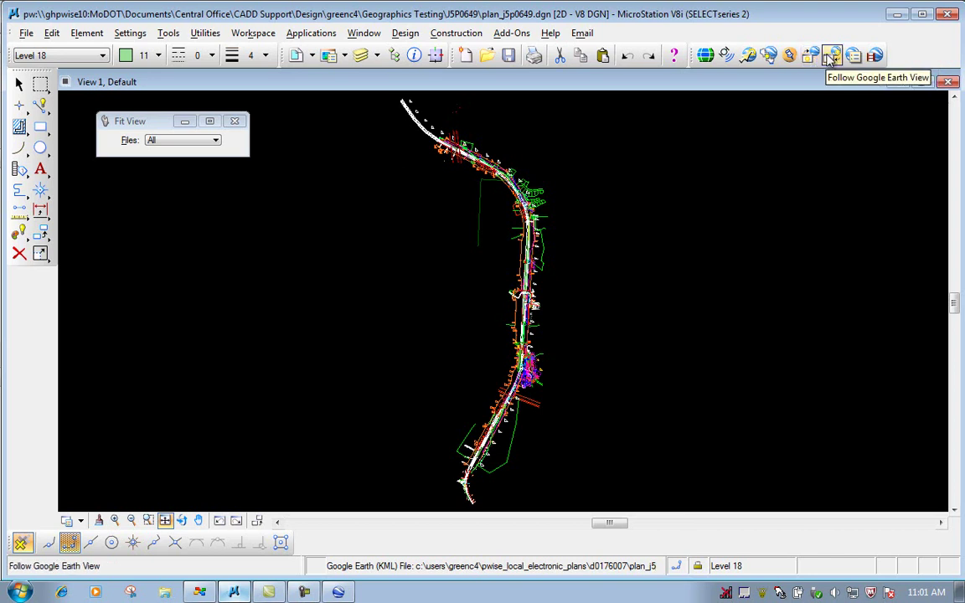
{"action": "left_click", "coordinate": [149, 521]}
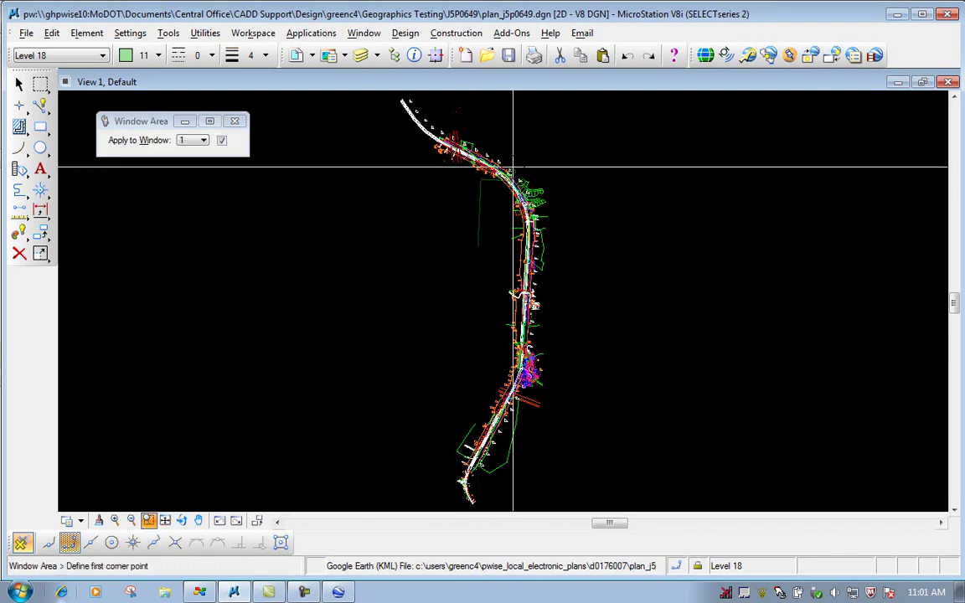
{"action": "left_click", "coordinate": [469, 168]}
{"action": "left_click", "coordinate": [527, 197]}
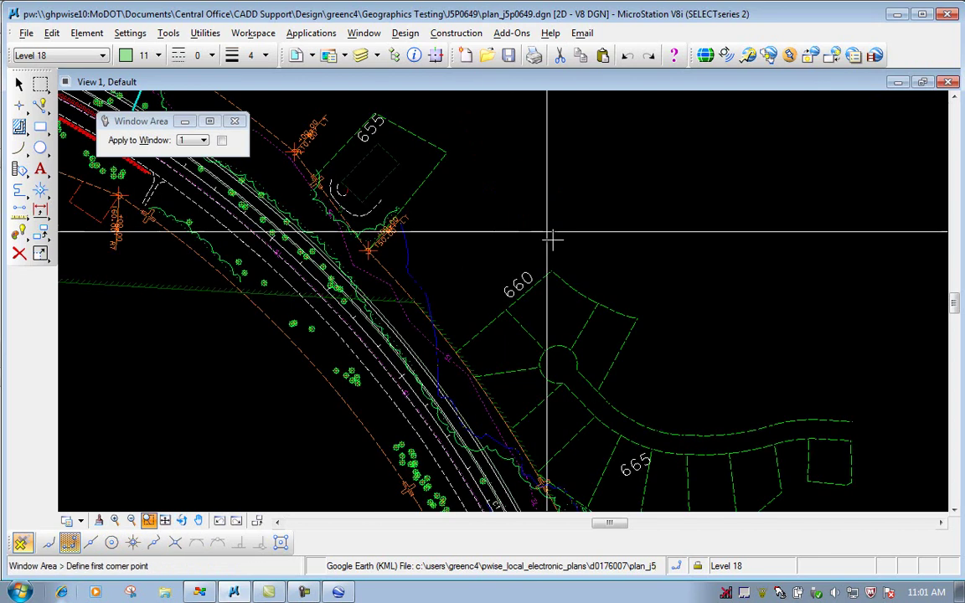
{"action": "left_click", "coordinate": [953, 510]}
{"action": "left_click", "coordinate": [953, 511]}
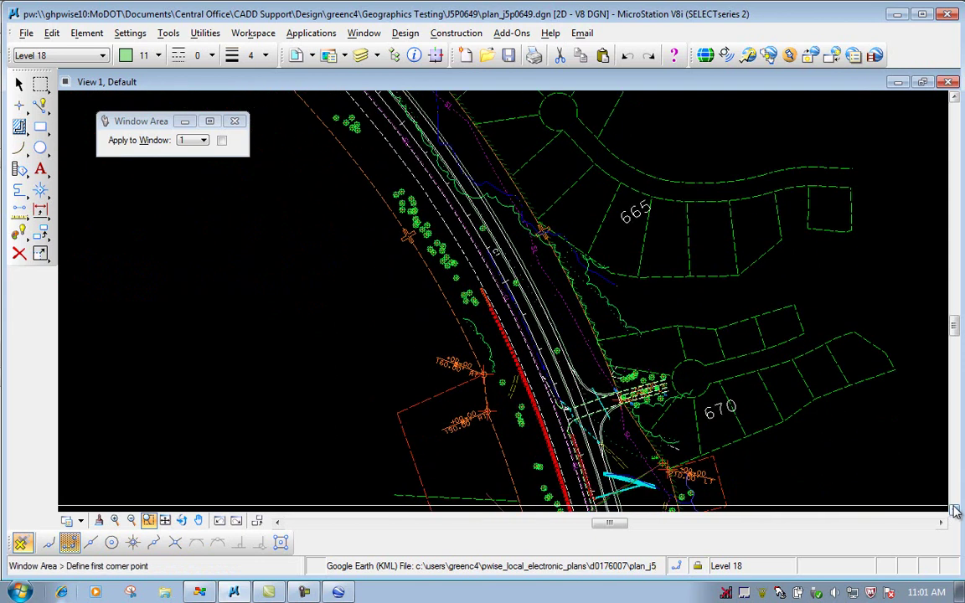
{"action": "left_click", "coordinate": [165, 521]}
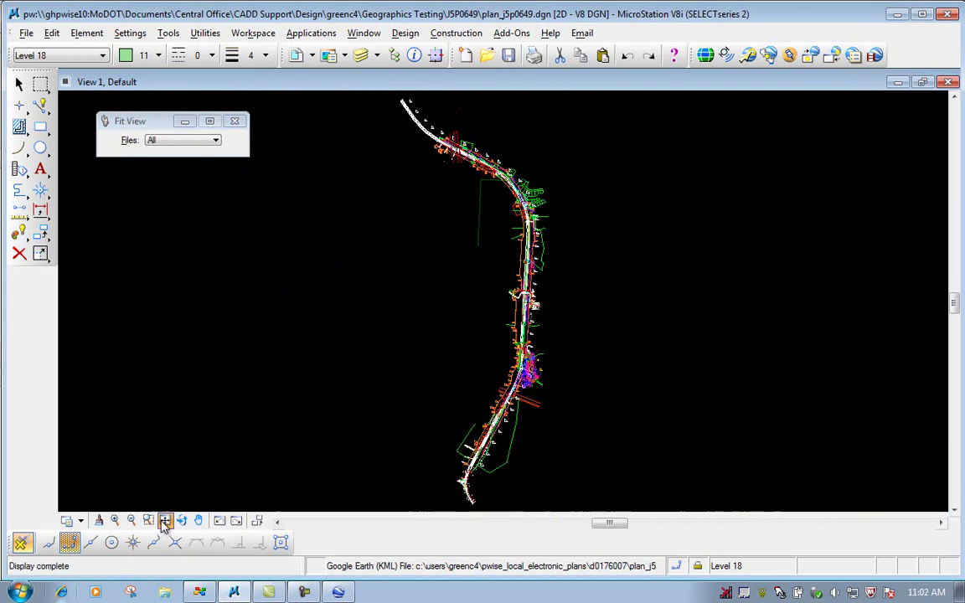
{"action": "left_click", "coordinate": [149, 520]}
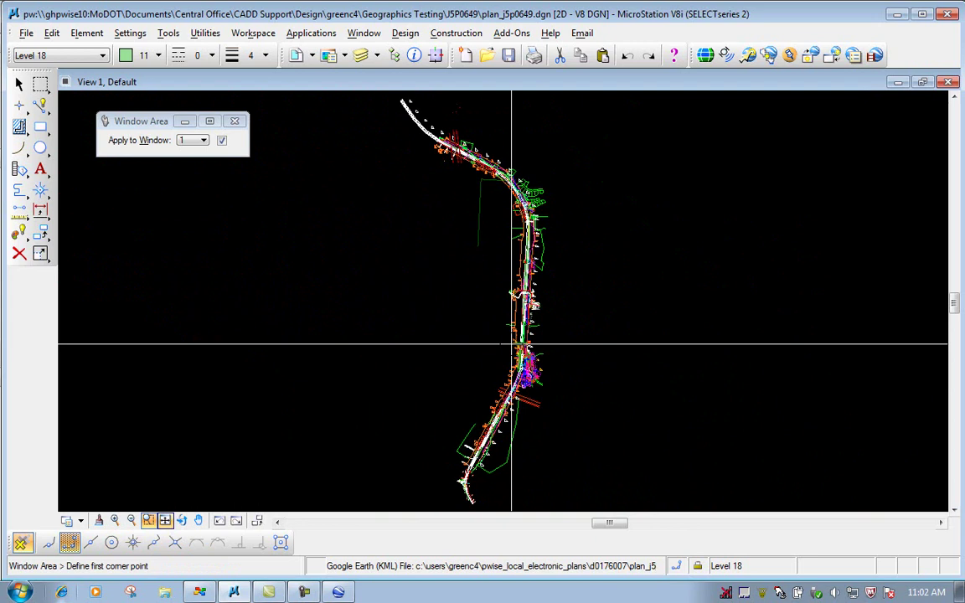
{"action": "left_click", "coordinate": [486, 345]}
{"action": "left_click", "coordinate": [576, 399]}
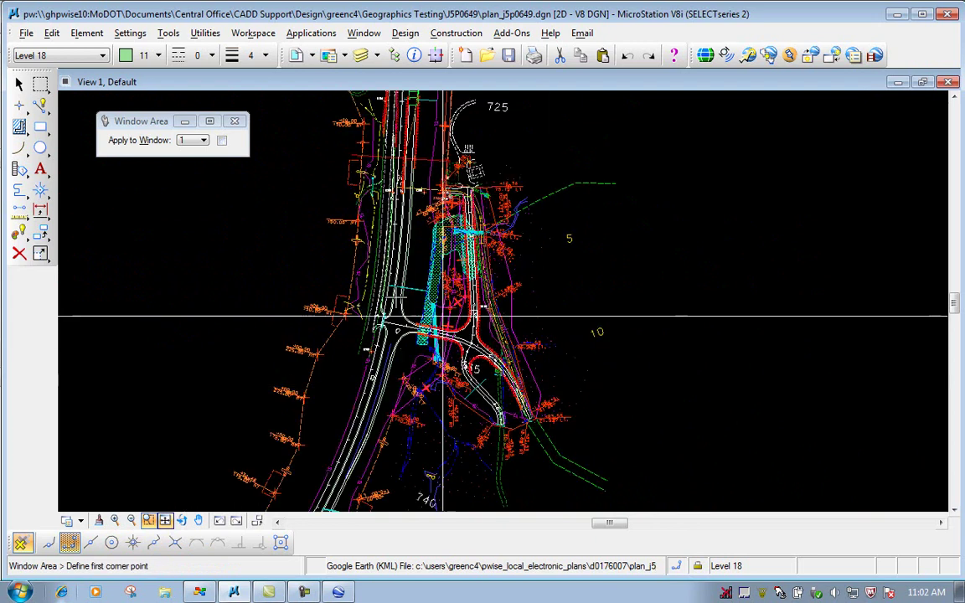
{"action": "left_click", "coordinate": [354, 243]}
{"action": "left_click", "coordinate": [552, 423]}
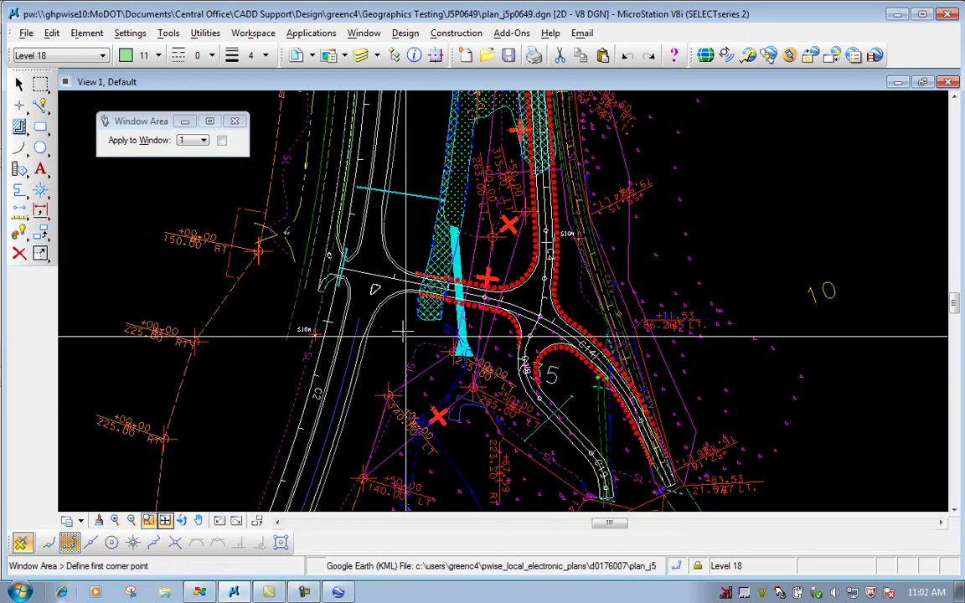
{"action": "left_click", "coordinate": [394, 55]}
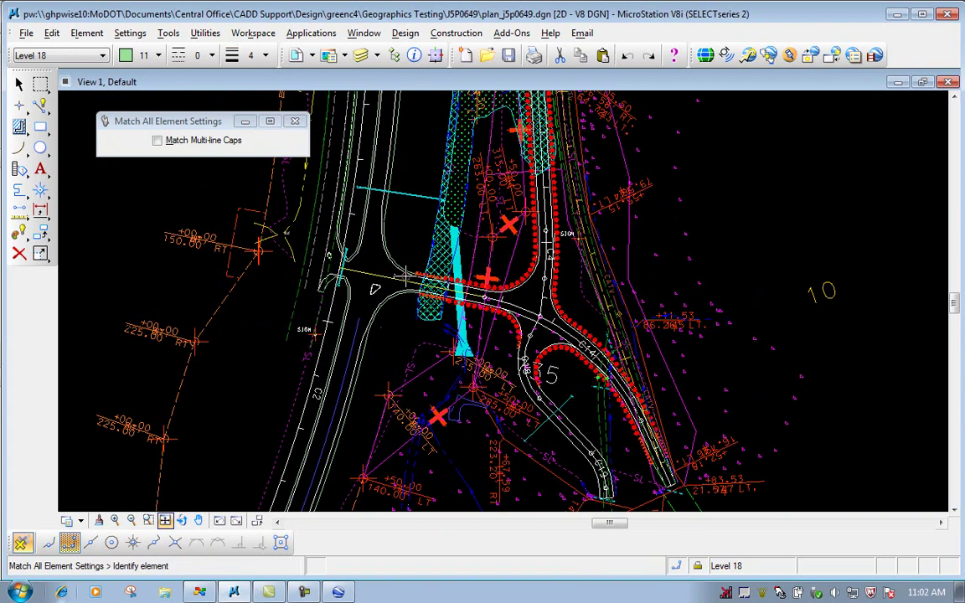
{"action": "left_click", "coordinate": [338, 593]}
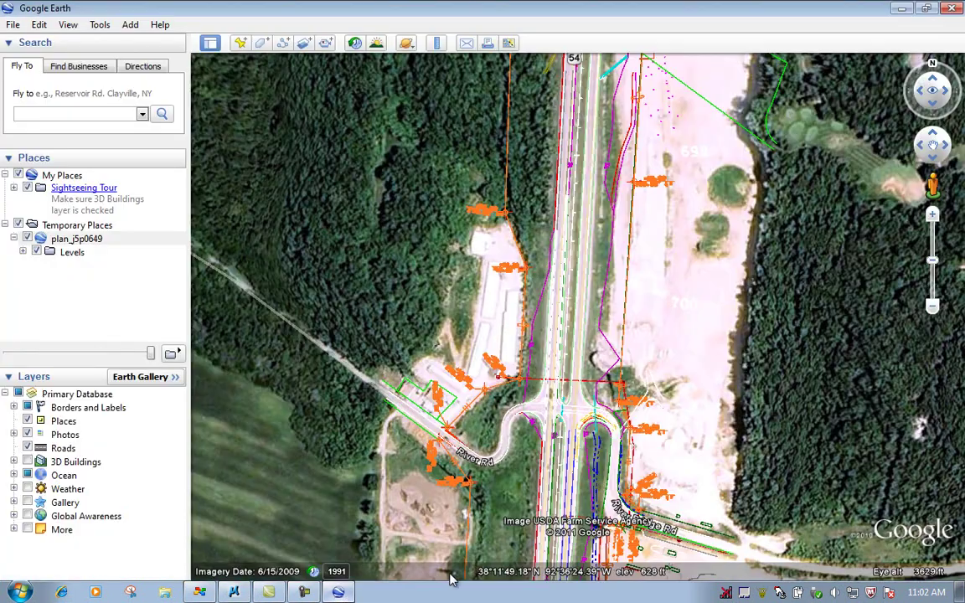
{"action": "left_click", "coordinate": [268, 592]}
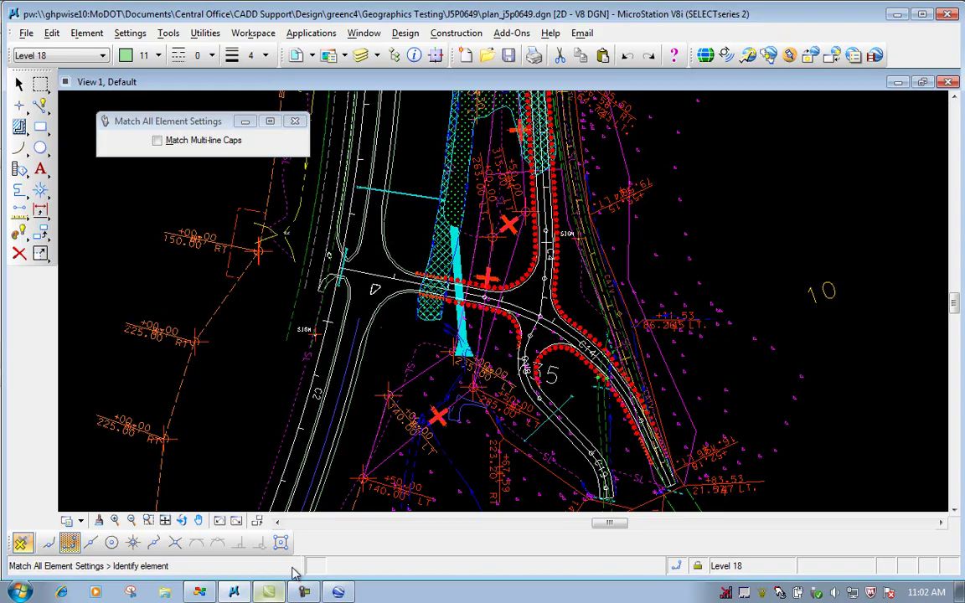
Synchronize Google Earth to the MicroStation view and set it north-up, looking straight down.
{"action": "left_click", "coordinate": [812, 55]}
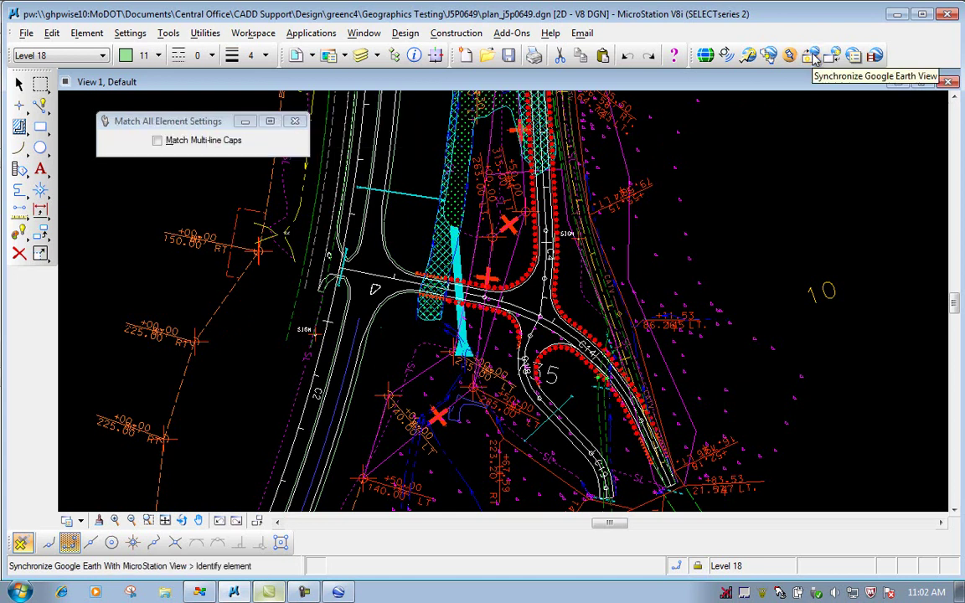
{"action": "left_click", "coordinate": [339, 593]}
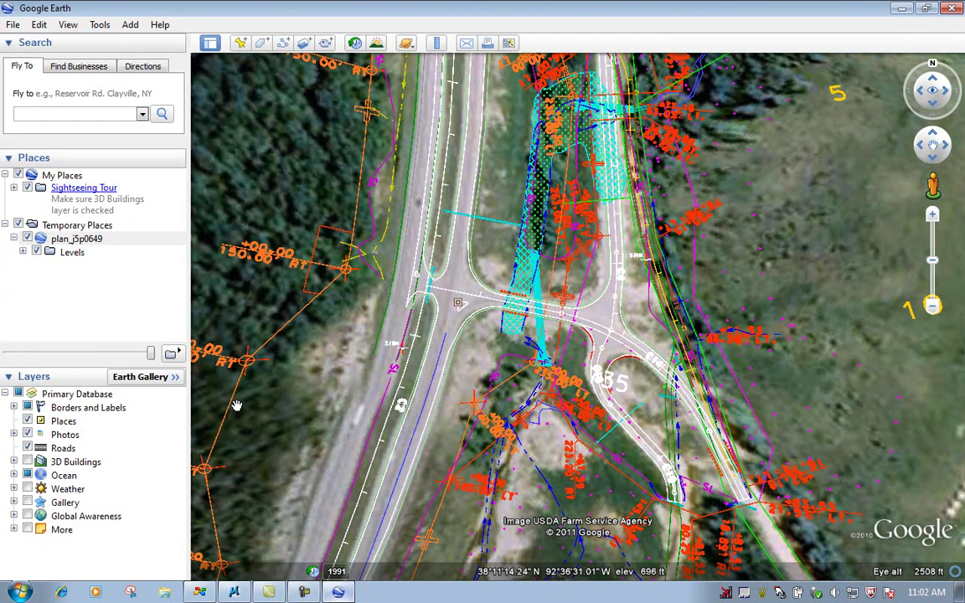
{"action": "left_click", "coordinate": [953, 61]}
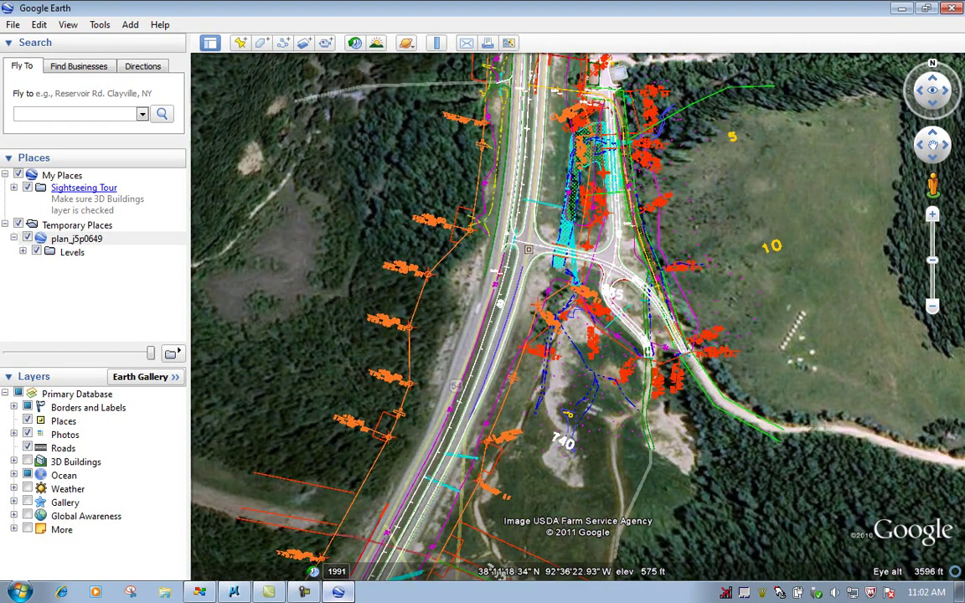
Pan north along the highway past River Rd to lots 665 and 670, zoom in, and return to MicroStation.
{"action": "left_click_drag", "start_coordinate": [662, 151], "coordinate": [645, 545]}
{"action": "left_click_drag", "start_coordinate": [628, 251], "coordinate": [620, 503]}
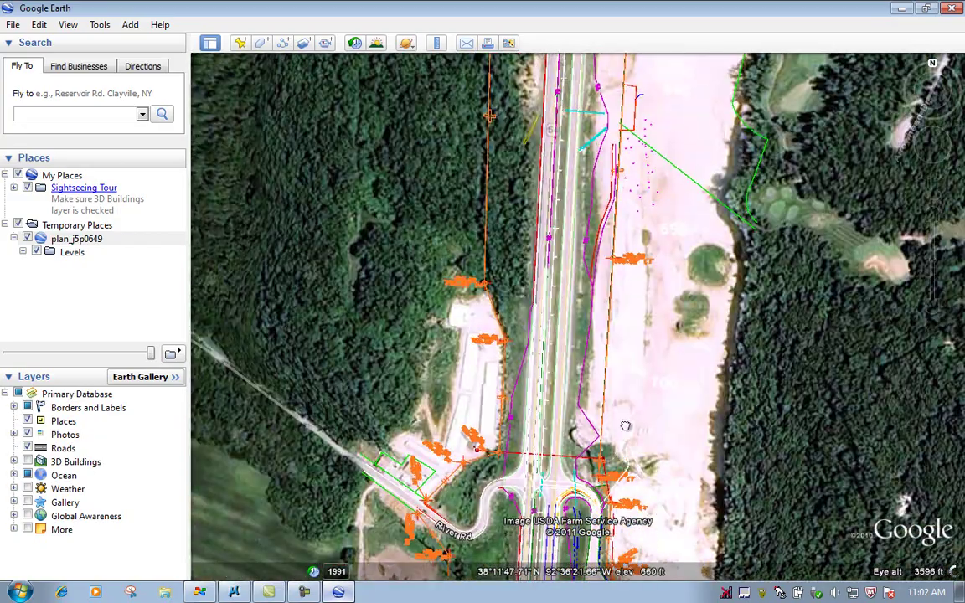
{"action": "left_click_drag", "start_coordinate": [620, 250], "coordinate": [640, 316]}
{"action": "left_click_drag", "start_coordinate": [580, 276], "coordinate": [545, 474]}
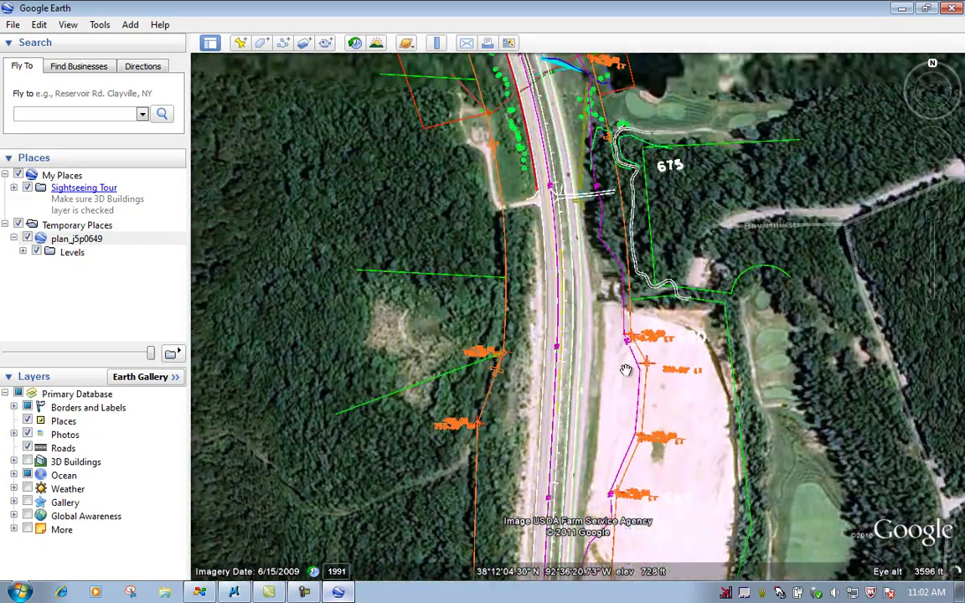
{"action": "left_click_drag", "start_coordinate": [580, 249], "coordinate": [635, 512]}
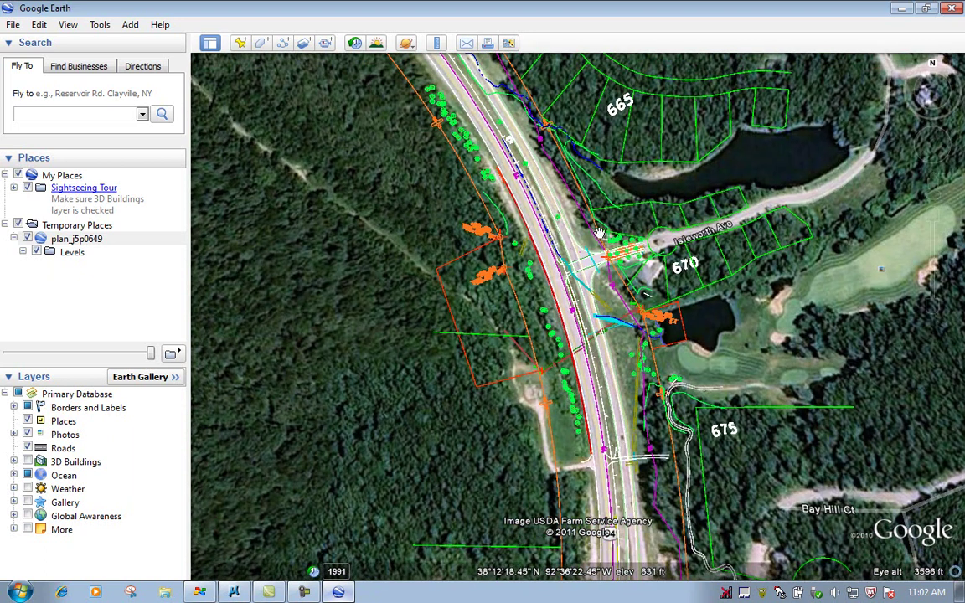
{"action": "scroll", "coordinate": [587, 267], "scroll_direction": "up", "scroll_amount": 2}
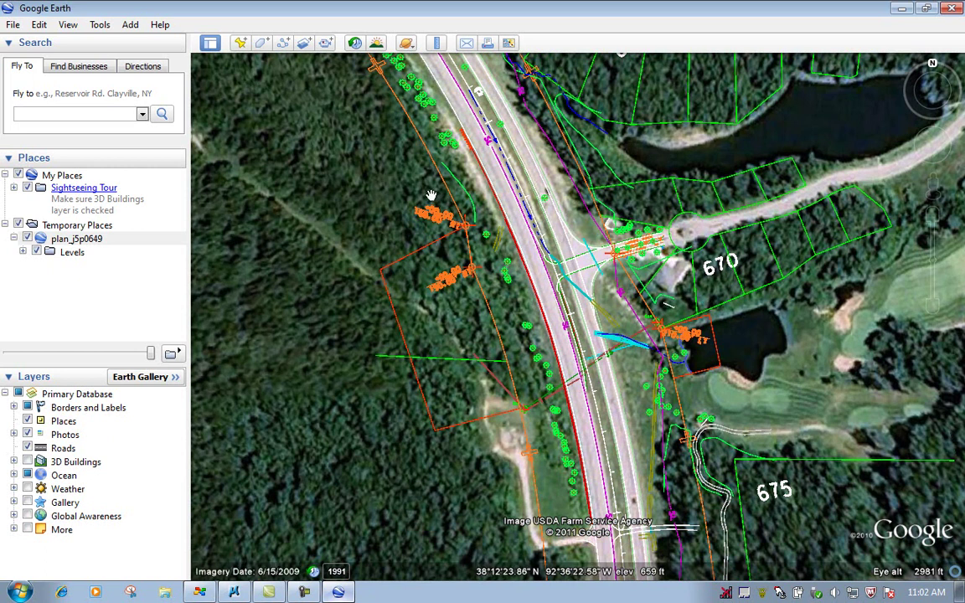
{"action": "left_click", "coordinate": [237, 593]}
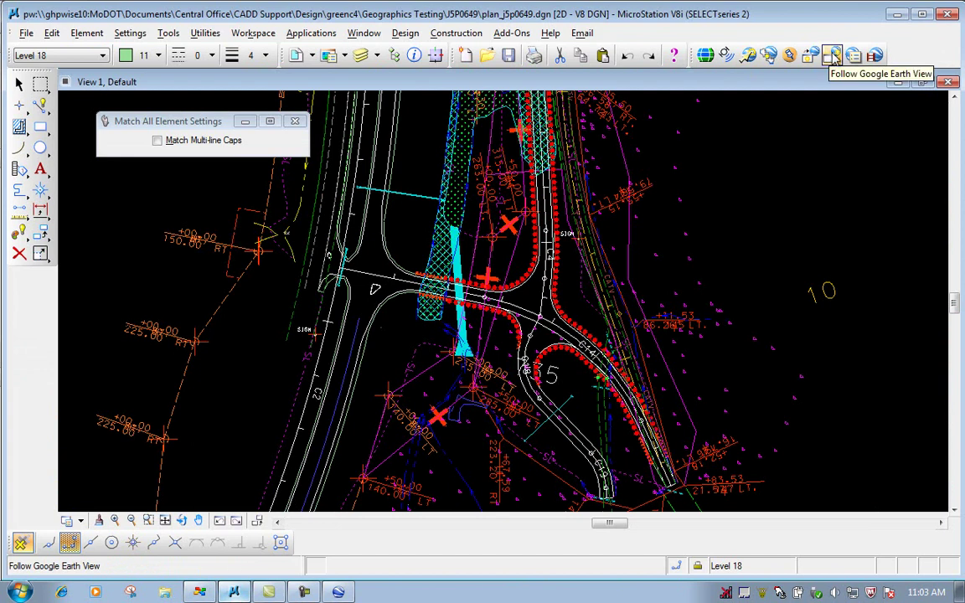
Make the MicroStation view follow Google Earth, then zoom around the lot 670 intersection.
{"action": "left_click", "coordinate": [834, 55]}
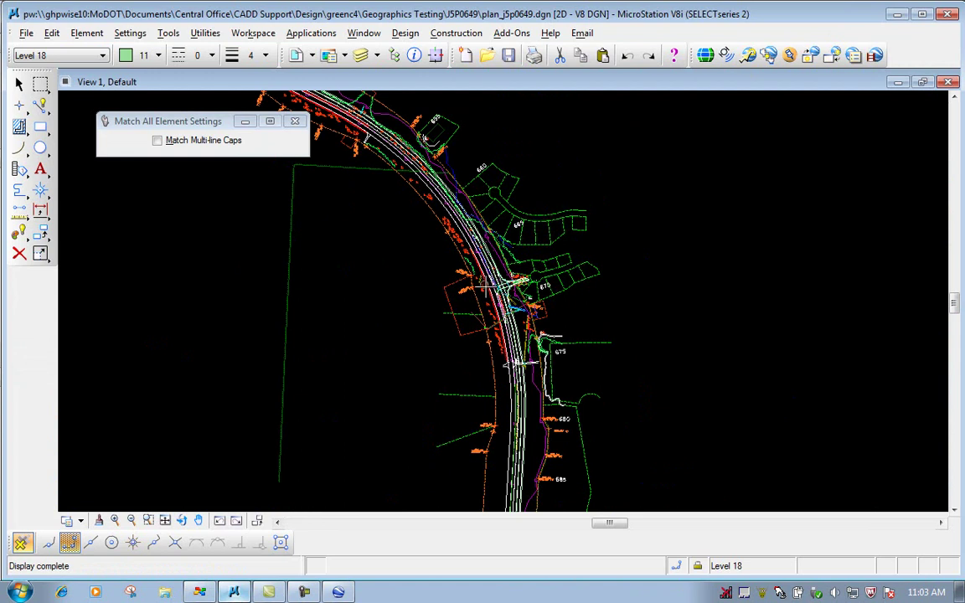
{"action": "scroll", "coordinate": [502, 281], "scroll_direction": "up", "scroll_amount": 4}
{"action": "scroll", "coordinate": [507, 283], "scroll_direction": "down", "scroll_amount": 3}
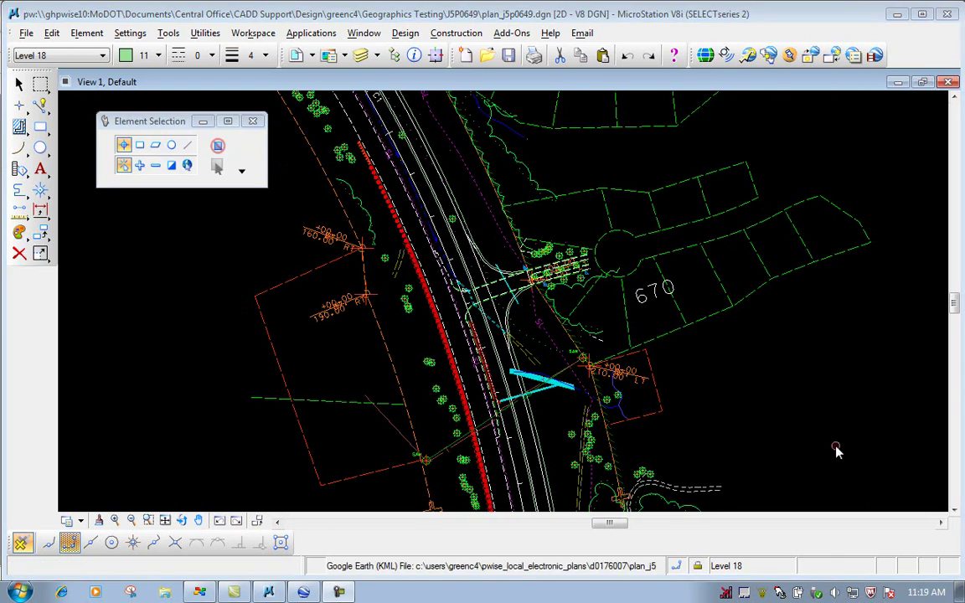
In Google Earth, expand plan_j5p0649's Levels folder in Places to list the individual levels.
{"action": "left_click", "coordinate": [305, 593]}
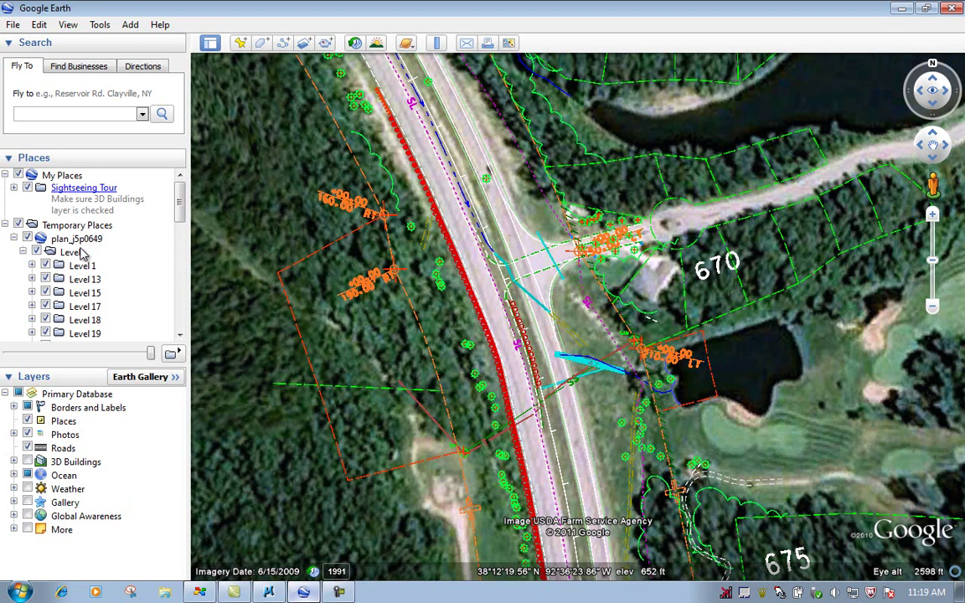
{"action": "left_click", "coordinate": [23, 252]}
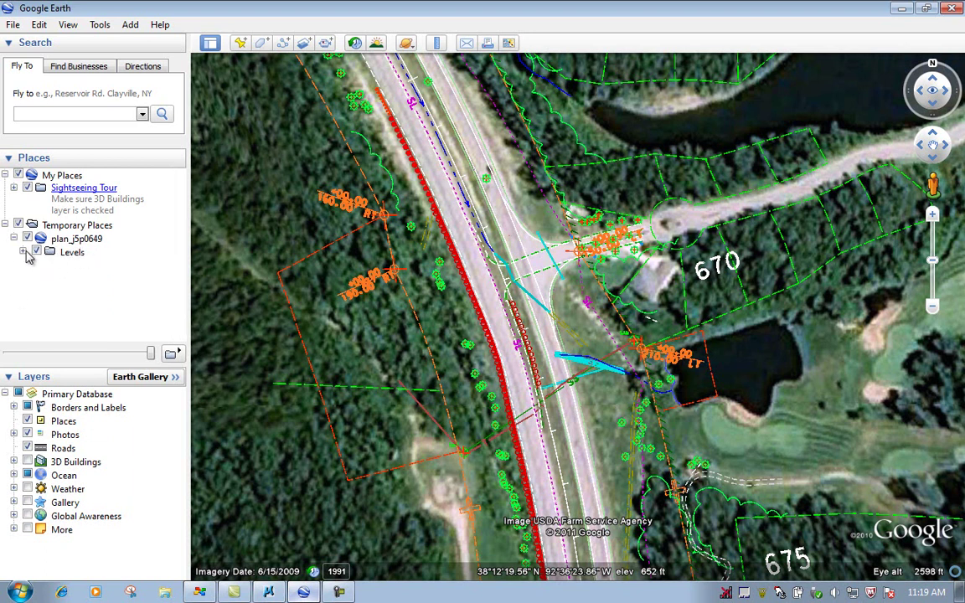
{"action": "left_click", "coordinate": [23, 252]}
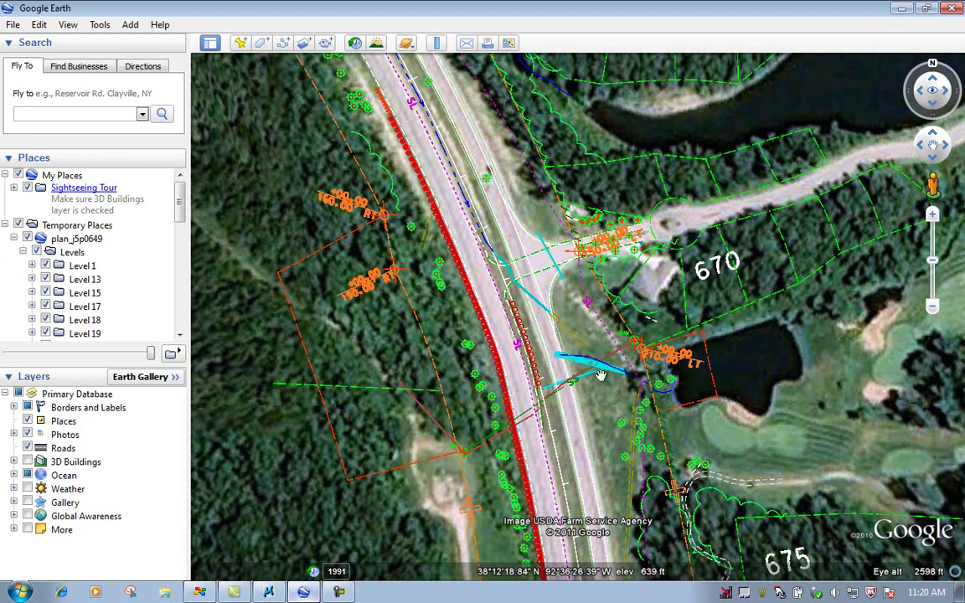
{"action": "left_click_drag", "start_coordinate": [183, 200], "coordinate": [183, 213]}
{"action": "scroll", "coordinate": [182, 214], "scroll_direction": "down", "scroll_amount": 1}
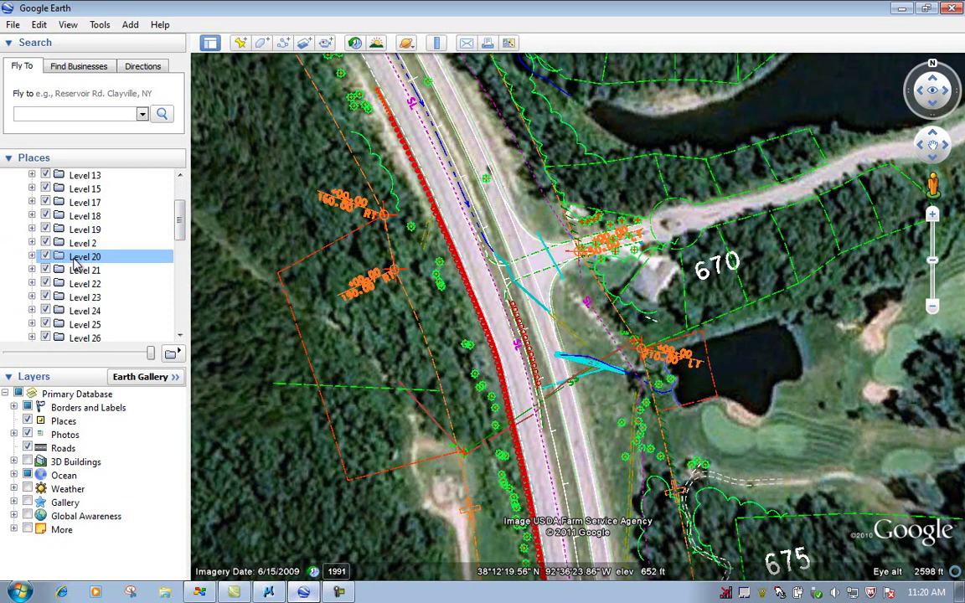
Toggle Levels 20 and 24 off and back on, zooming in to compare their red dotted lines.
{"action": "left_click", "coordinate": [45, 257]}
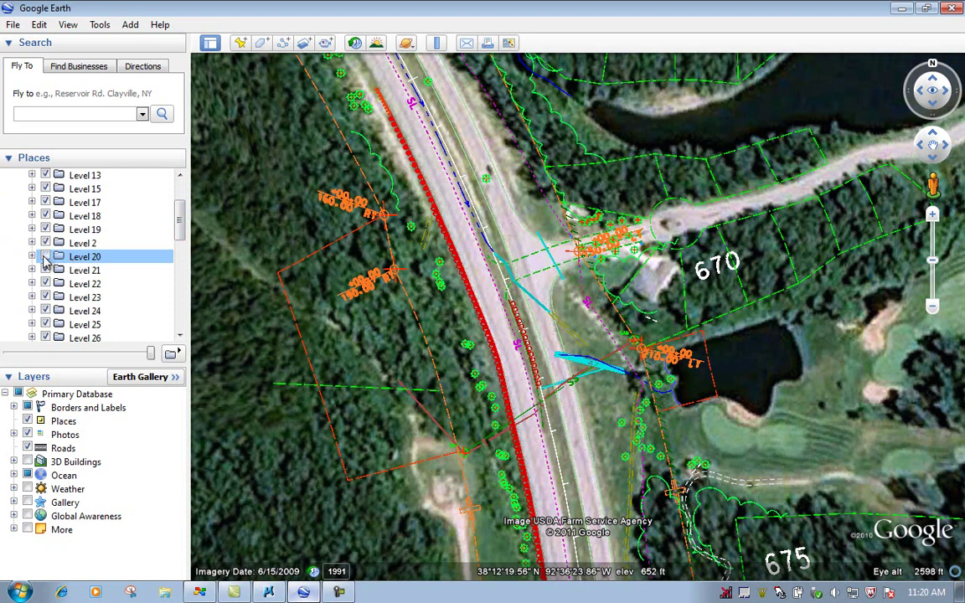
{"action": "left_click", "coordinate": [45, 311]}
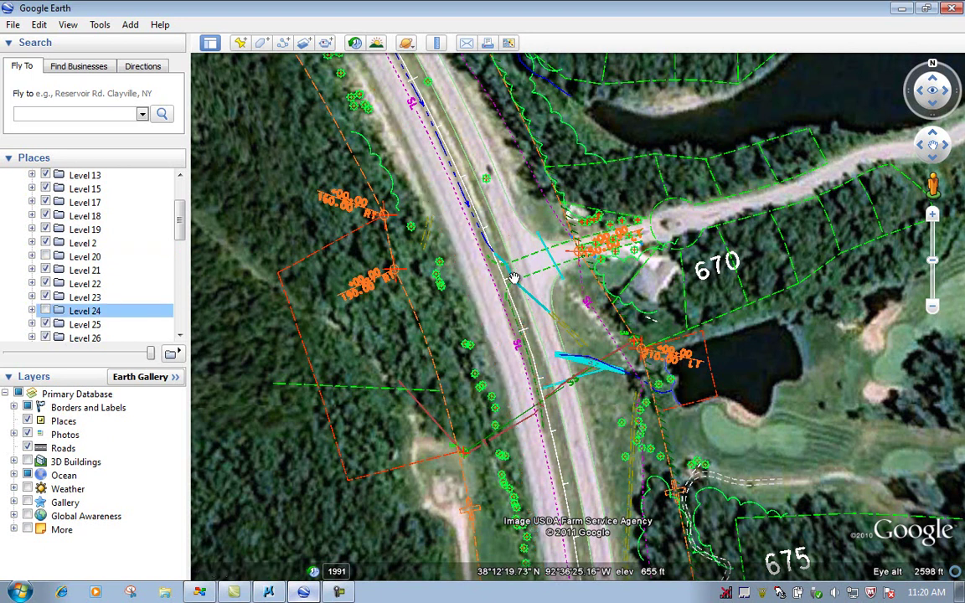
{"action": "scroll", "coordinate": [512, 268], "scroll_direction": "up", "scroll_amount": 1}
{"action": "scroll", "coordinate": [512, 268], "scroll_direction": "up", "scroll_amount": 2}
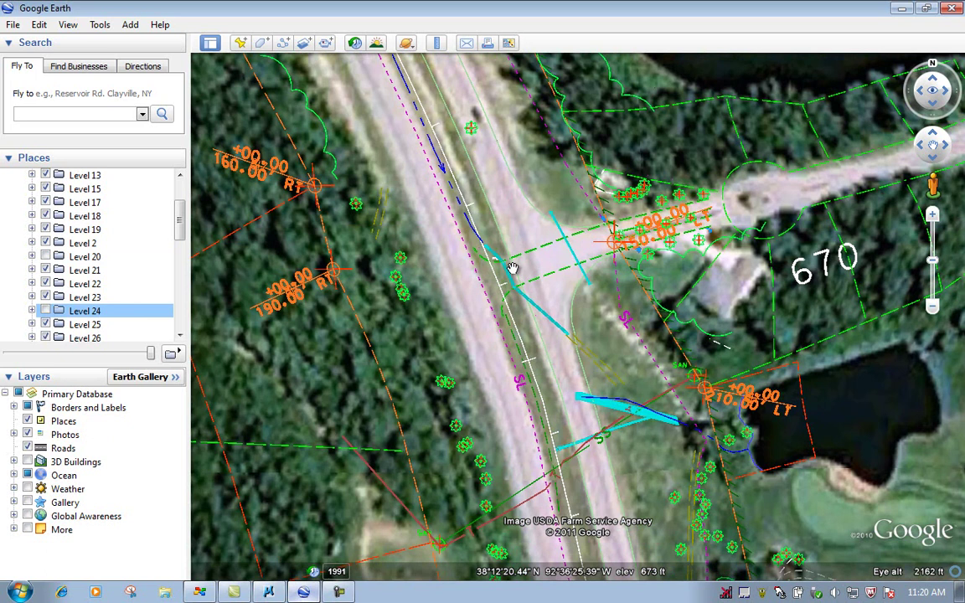
{"action": "left_click", "coordinate": [45, 311]}
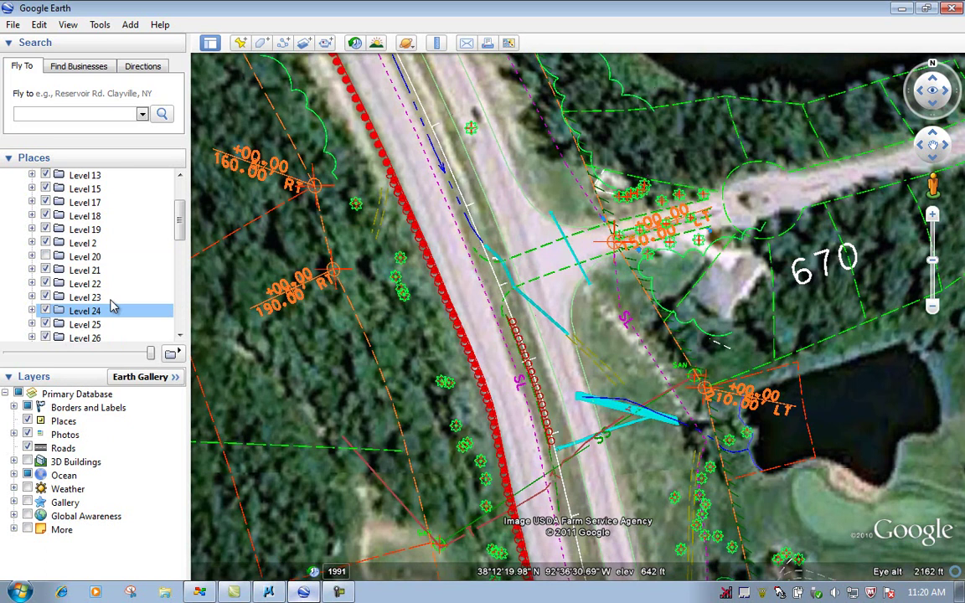
{"action": "left_click", "coordinate": [46, 311]}
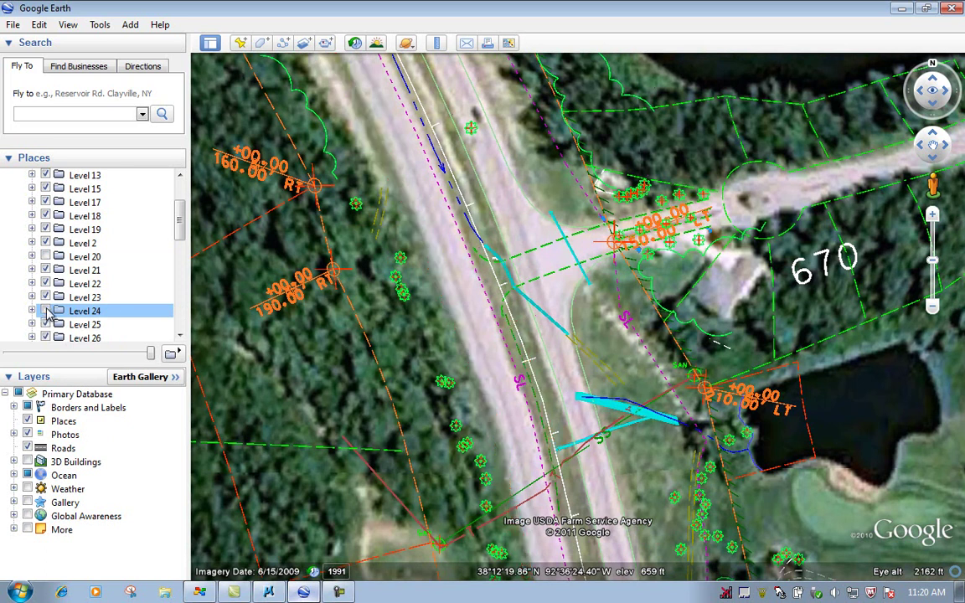
{"action": "left_click", "coordinate": [45, 310]}
{"action": "left_click", "coordinate": [45, 256]}
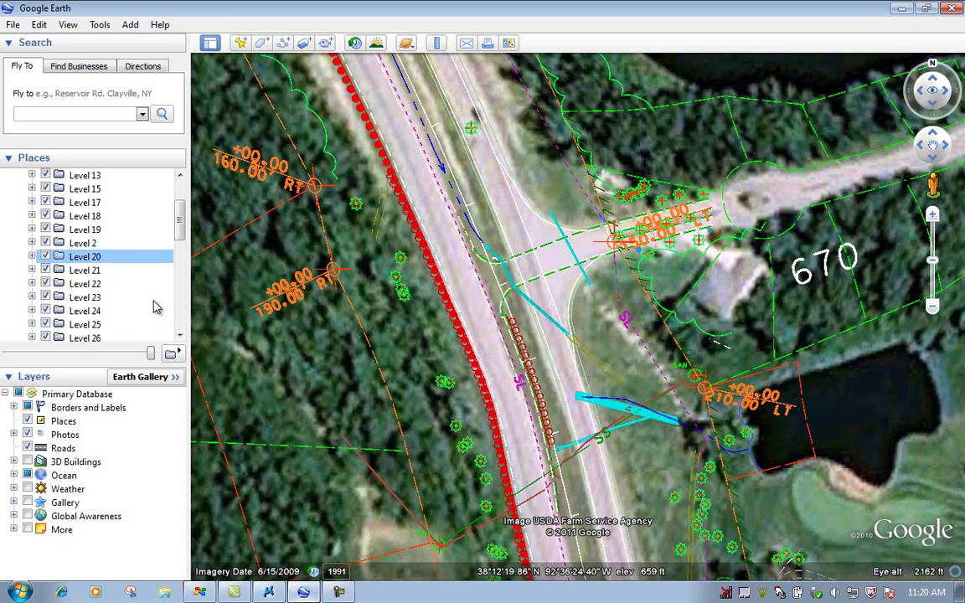
{"action": "left_click_drag", "start_coordinate": [179, 217], "coordinate": [179, 186]}
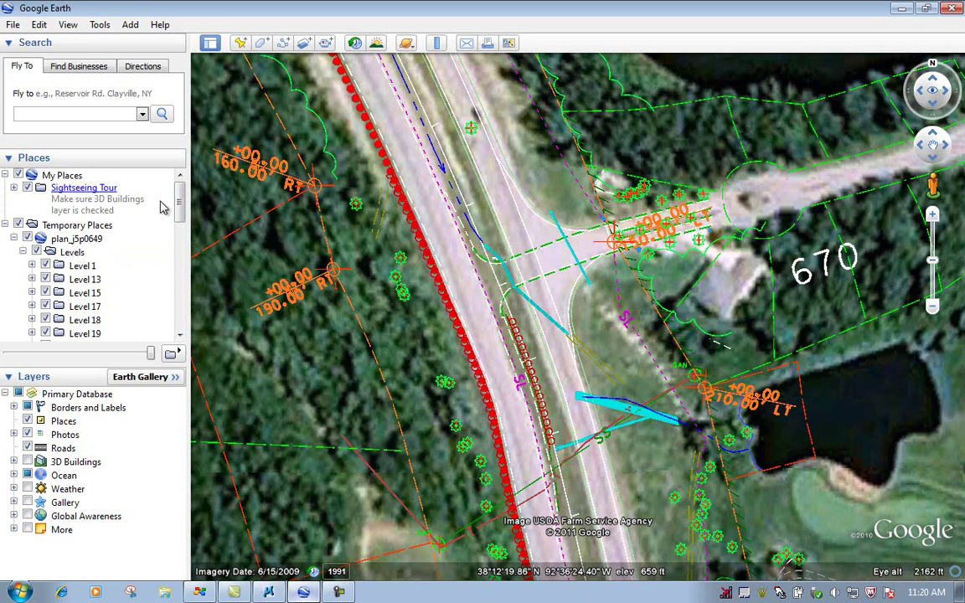
Zoom out and pan the map north so lot 665 appears above lot 670.
{"action": "scroll", "coordinate": [521, 285], "scroll_direction": "down", "scroll_amount": 3}
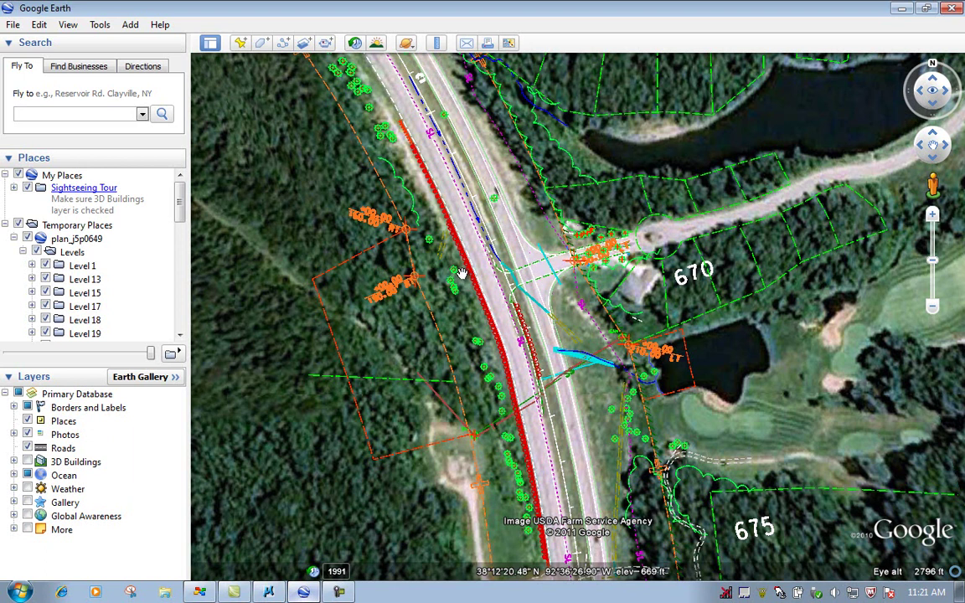
{"action": "left_click", "coordinate": [13, 24]}
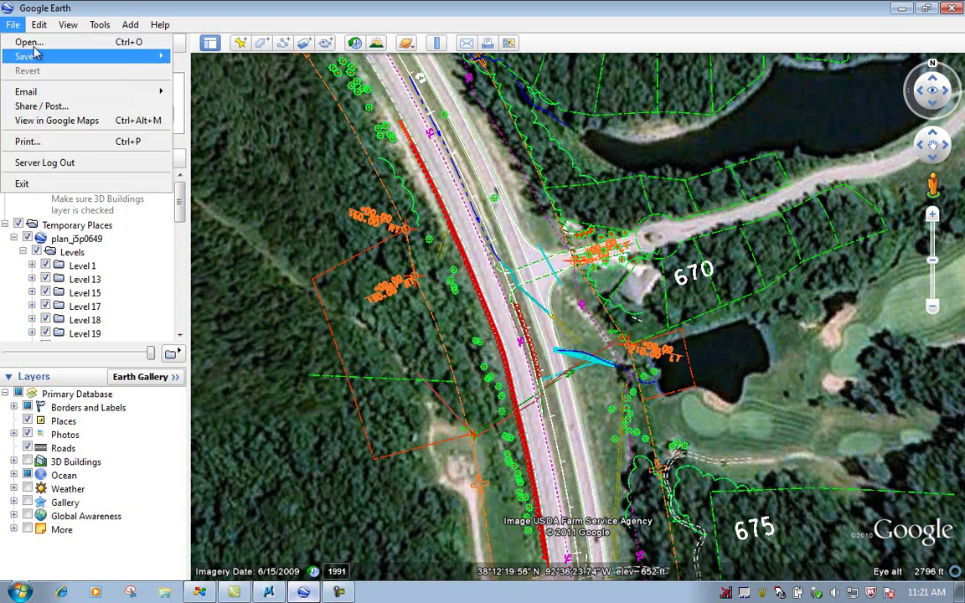
{"action": "left_click", "coordinate": [322, 221]}
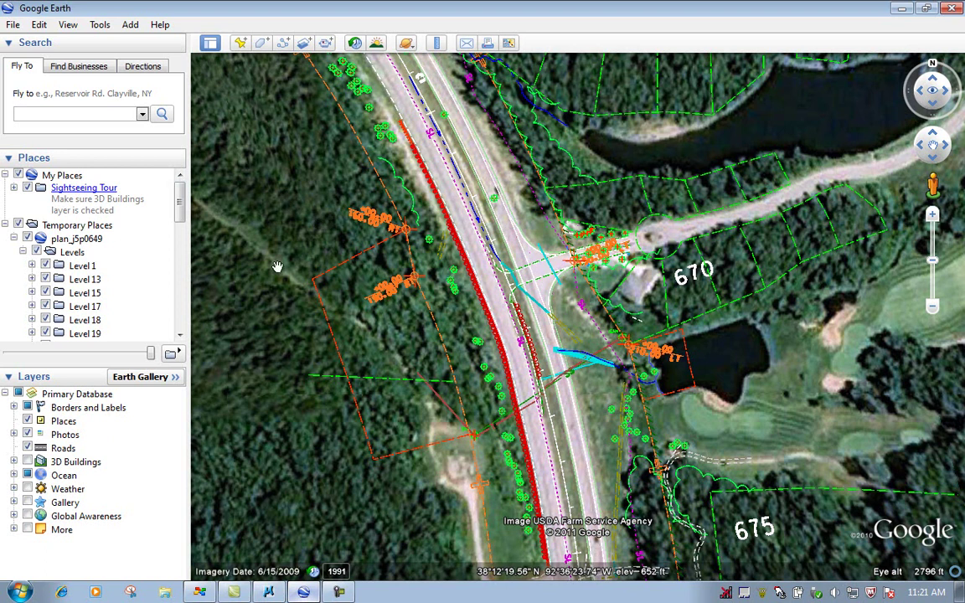
{"action": "left_click_drag", "start_coordinate": [405, 211], "coordinate": [498, 345]}
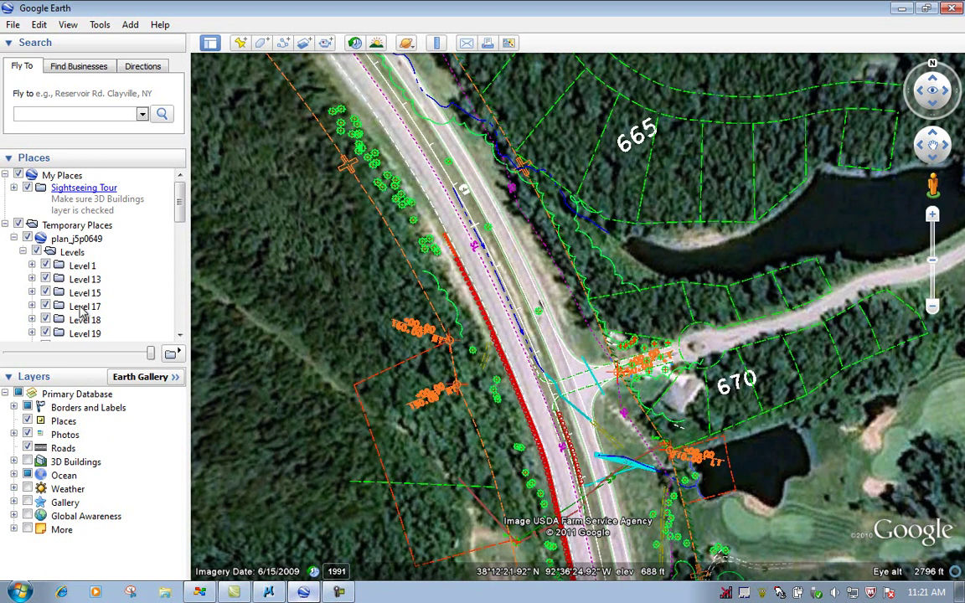
{"action": "left_click", "coordinate": [201, 593]}
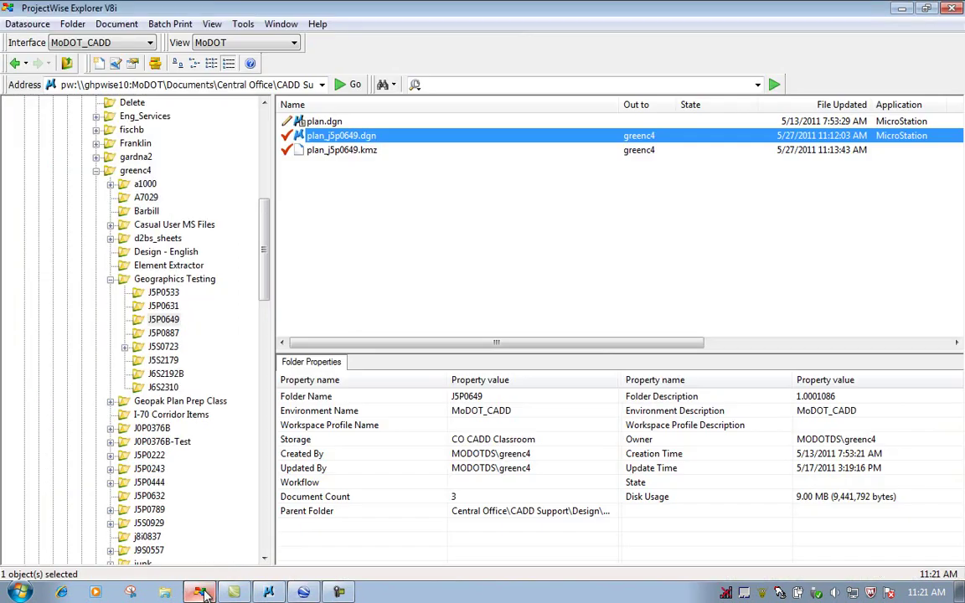